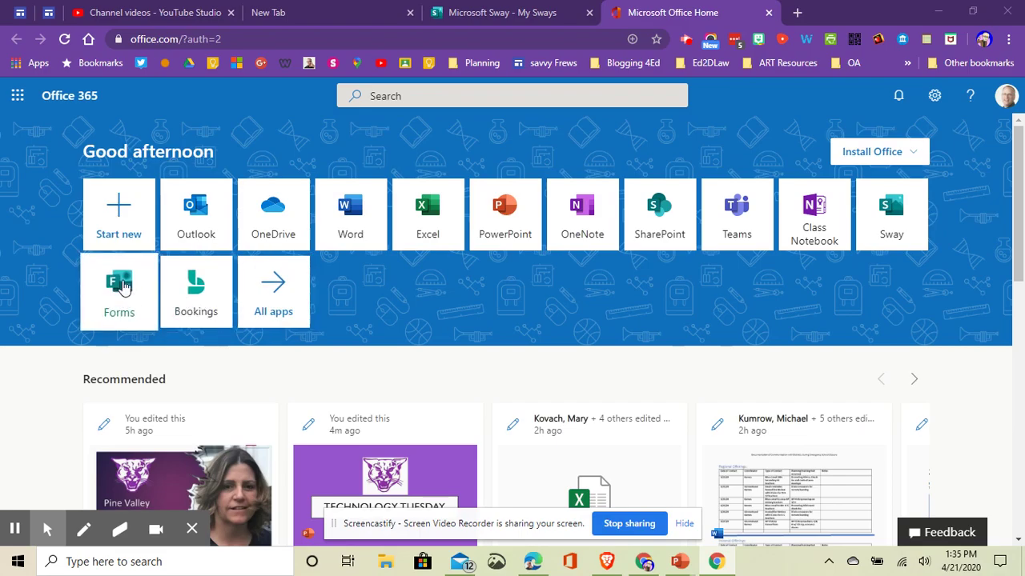
Open Microsoft Forms with the school district work account and create a new blank form.
{"action": "left_click", "coordinate": [120, 286]}
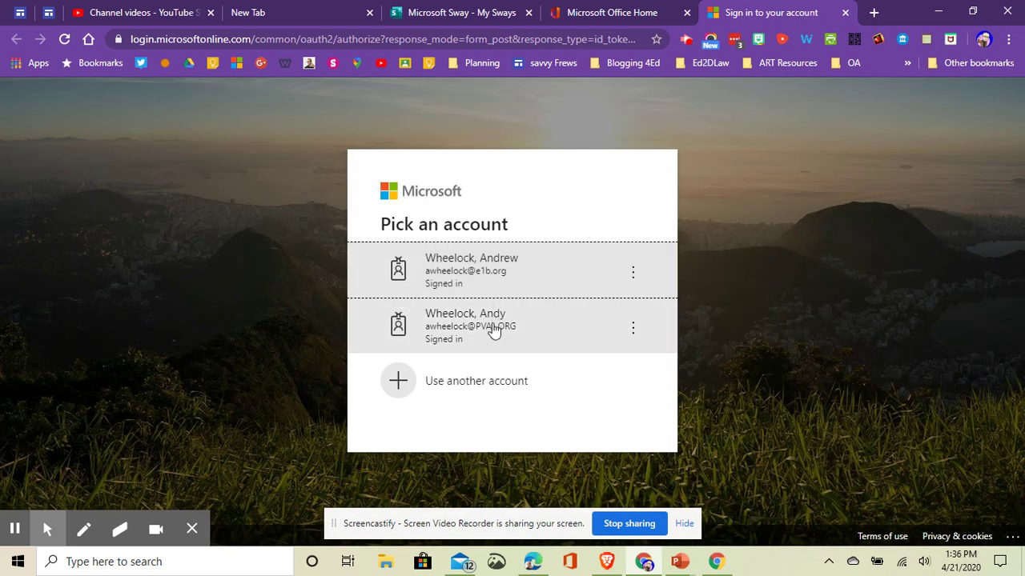
{"action": "left_click", "coordinate": [494, 330]}
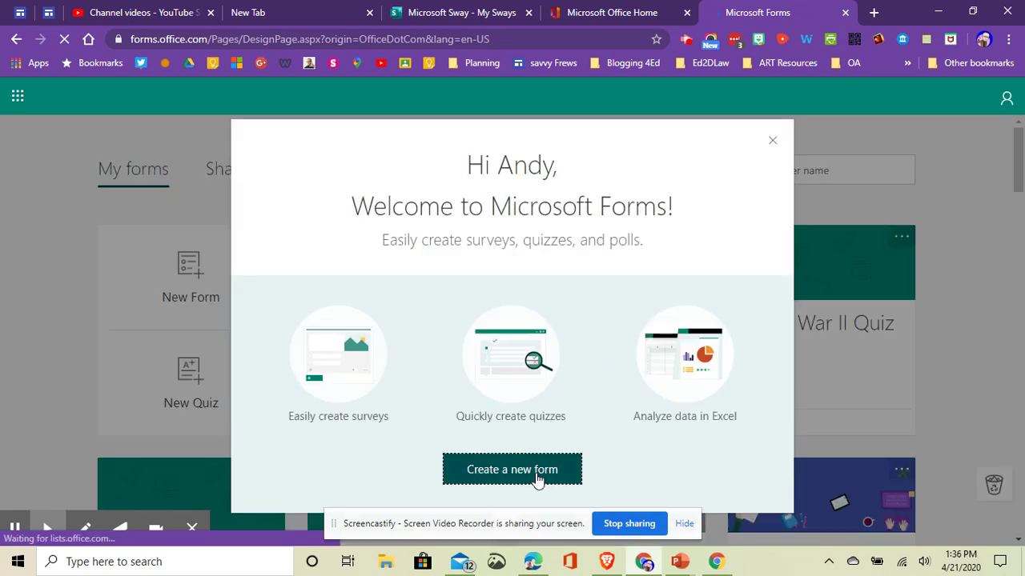
{"action": "left_click", "coordinate": [516, 472]}
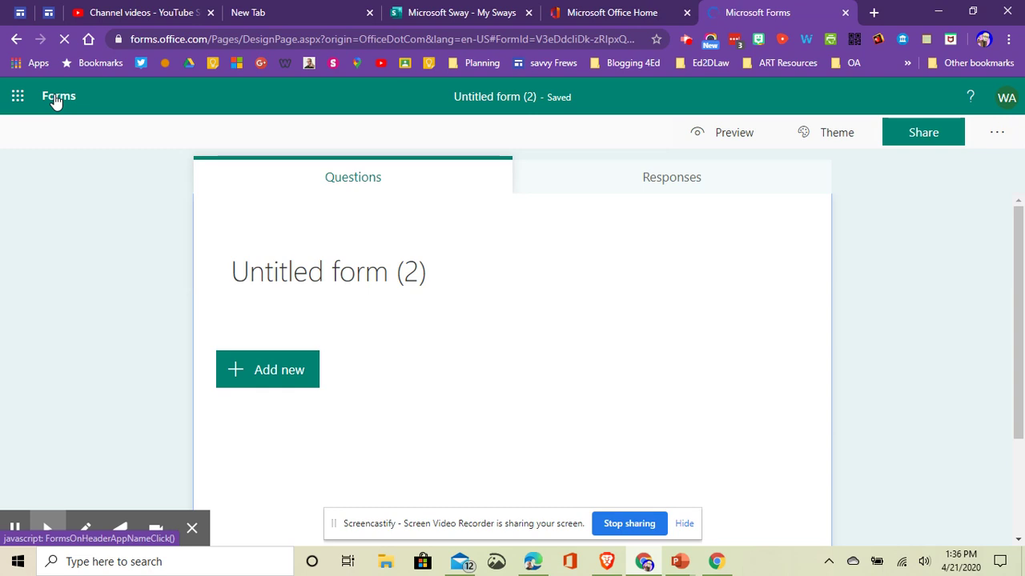
Title the form "Learning about World War II".
{"action": "left_click", "coordinate": [364, 272]}
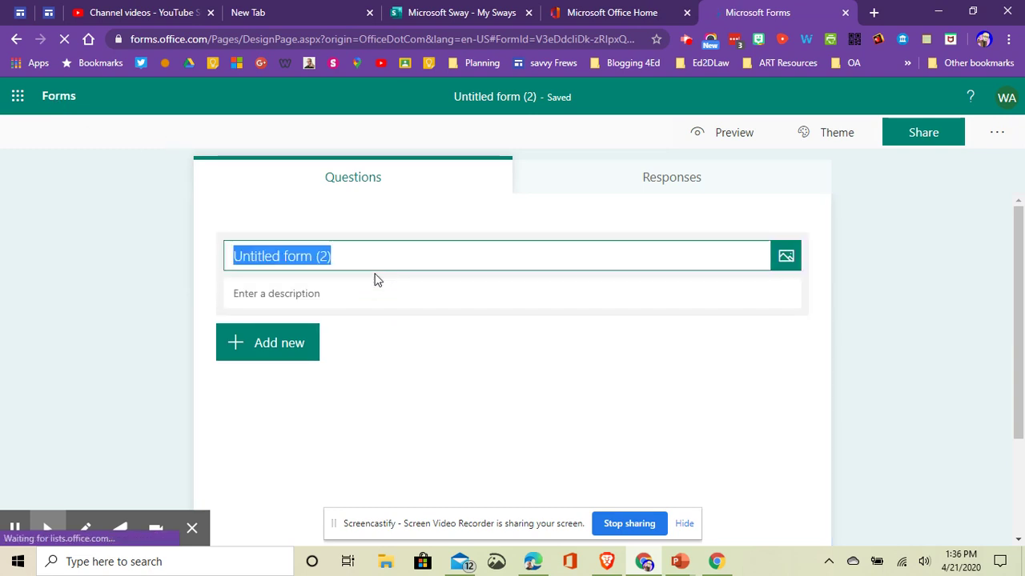
{"action": "type", "text": "Learning a"}
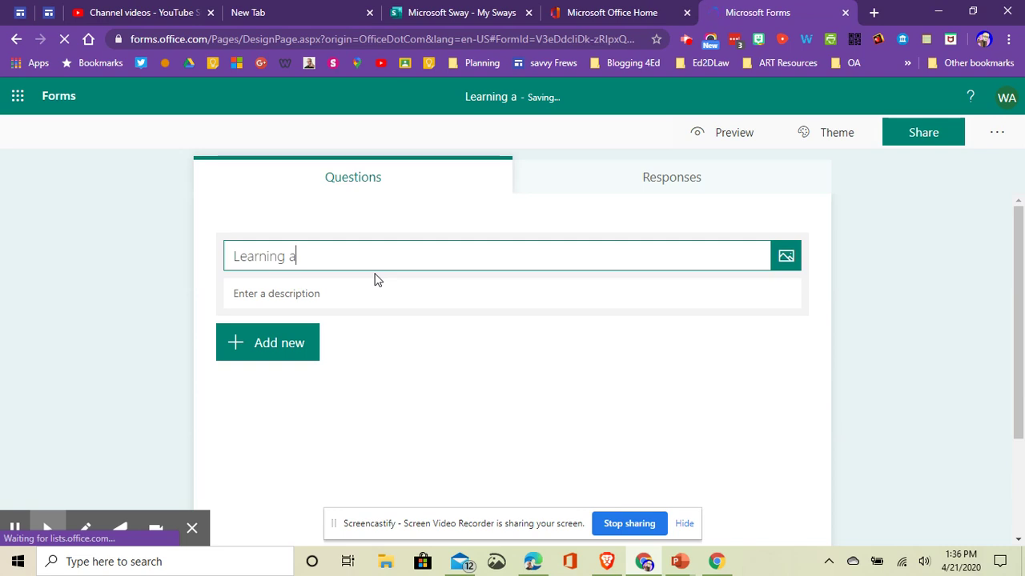
{"action": "type", "text": "bout W"}
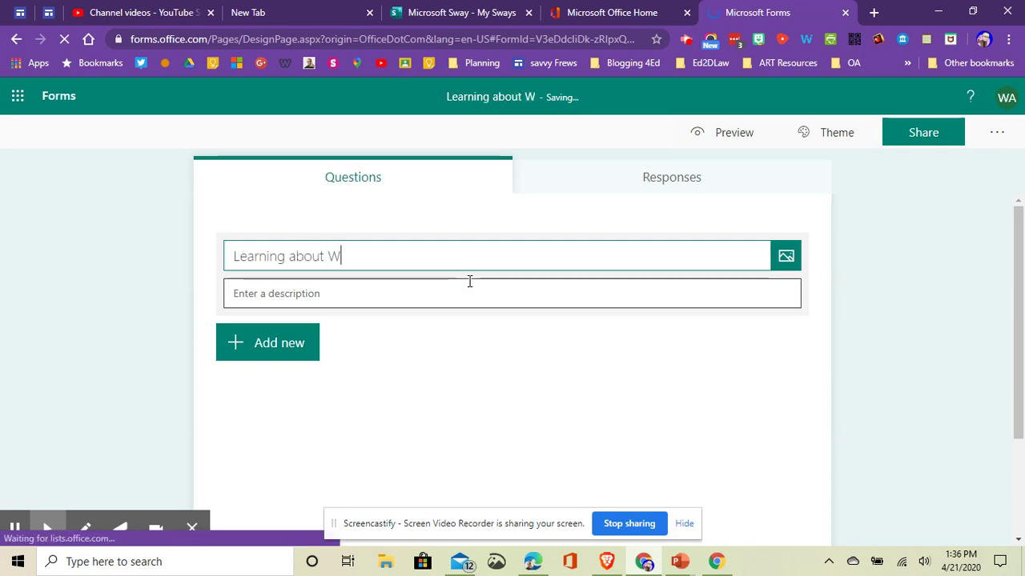
{"action": "type", "text": "orld War II"}
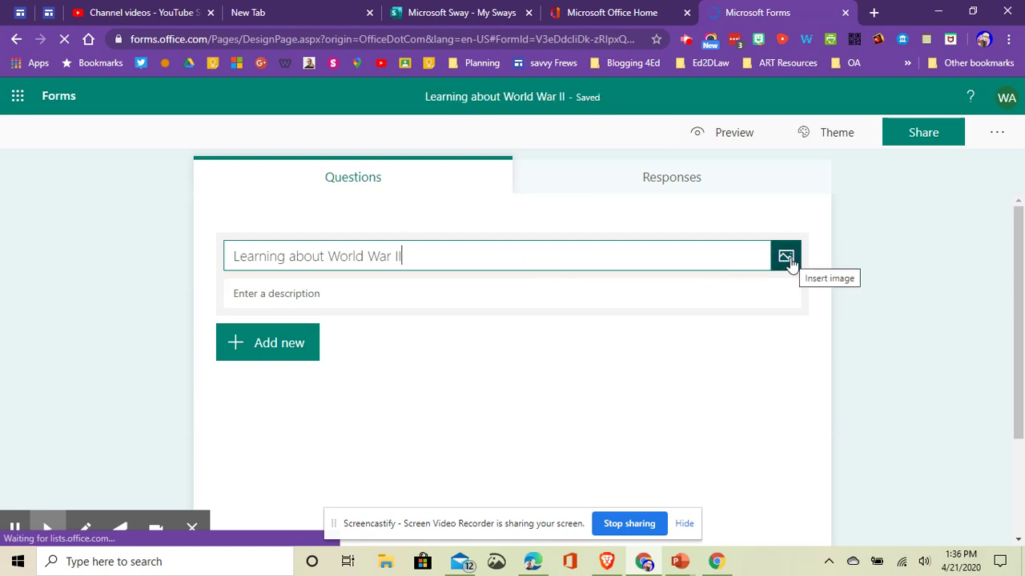
Add a choice question to the form and open the video URL entry in its media options.
{"action": "left_click", "coordinate": [263, 346]}
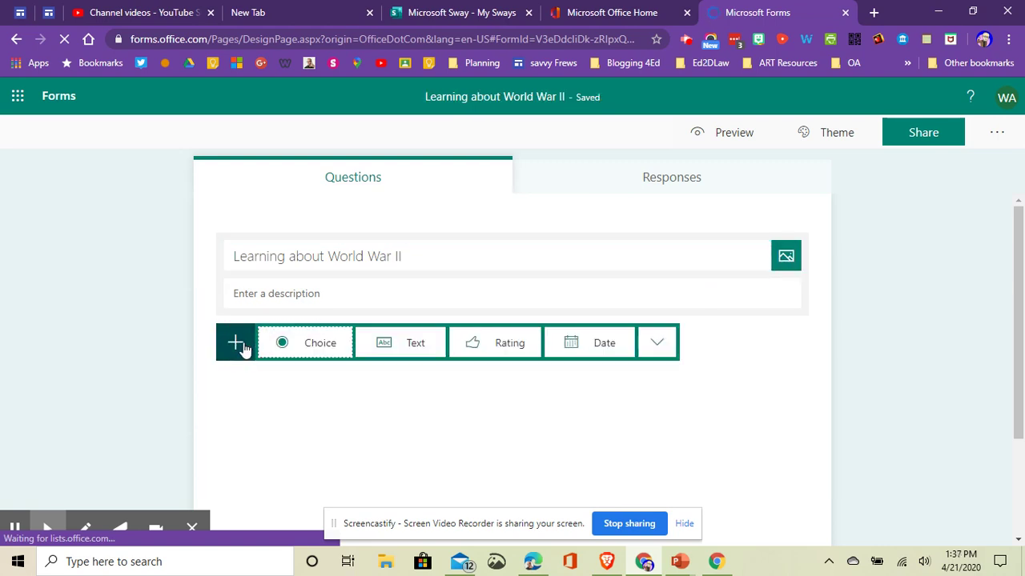
{"action": "left_click", "coordinate": [320, 348]}
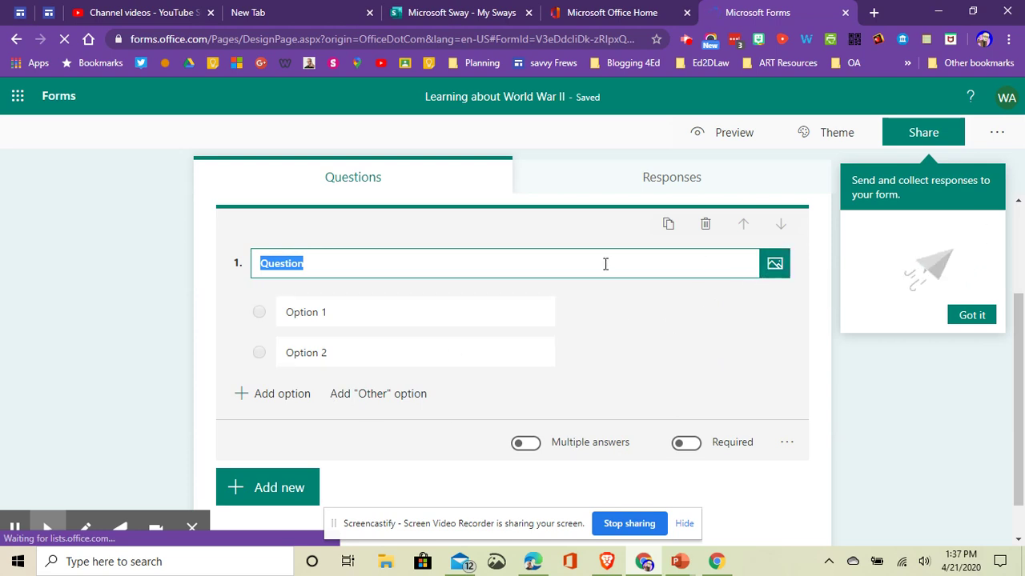
{"action": "left_click", "coordinate": [774, 267]}
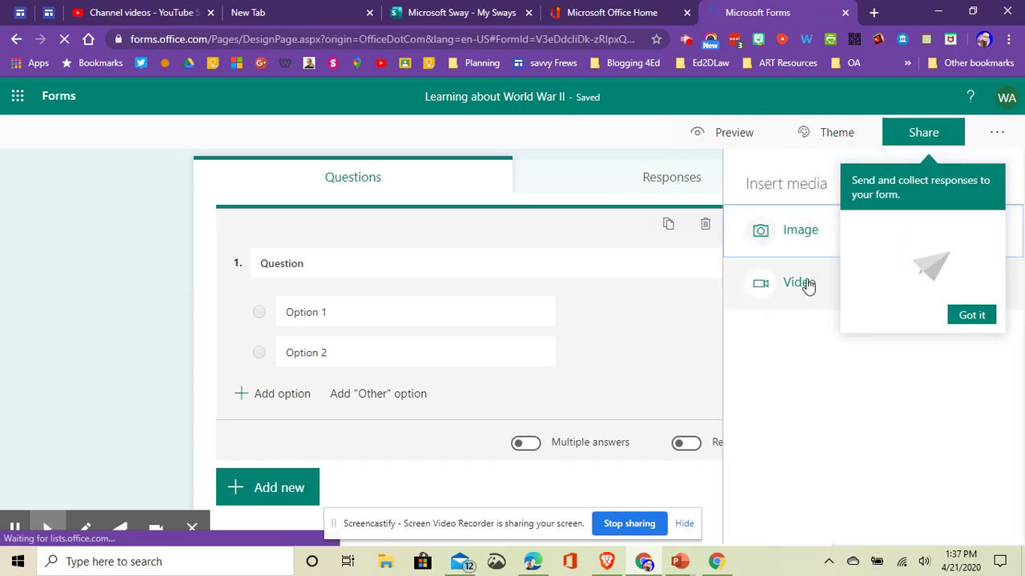
{"action": "left_click", "coordinate": [976, 314]}
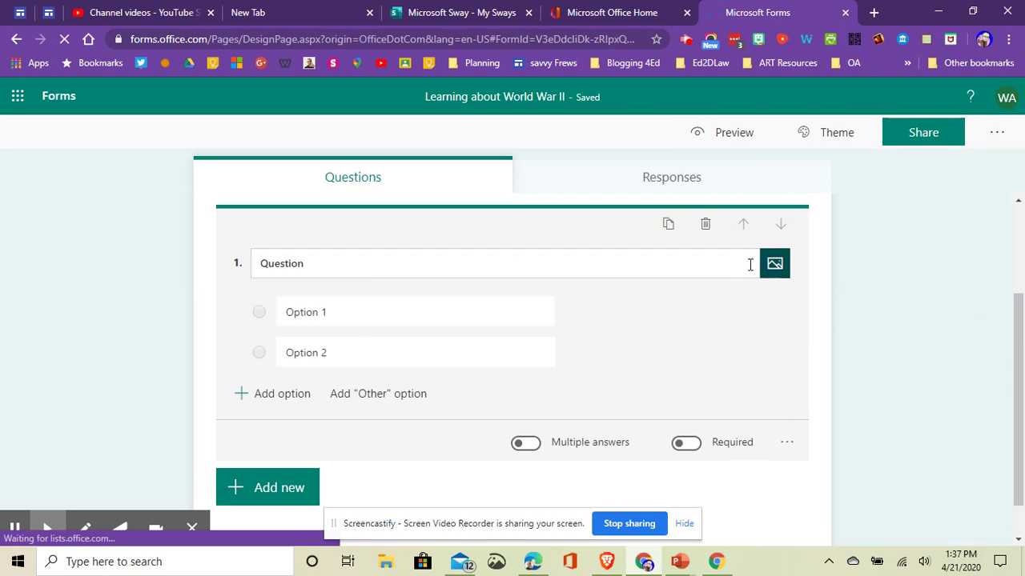
{"action": "left_click", "coordinate": [621, 267]}
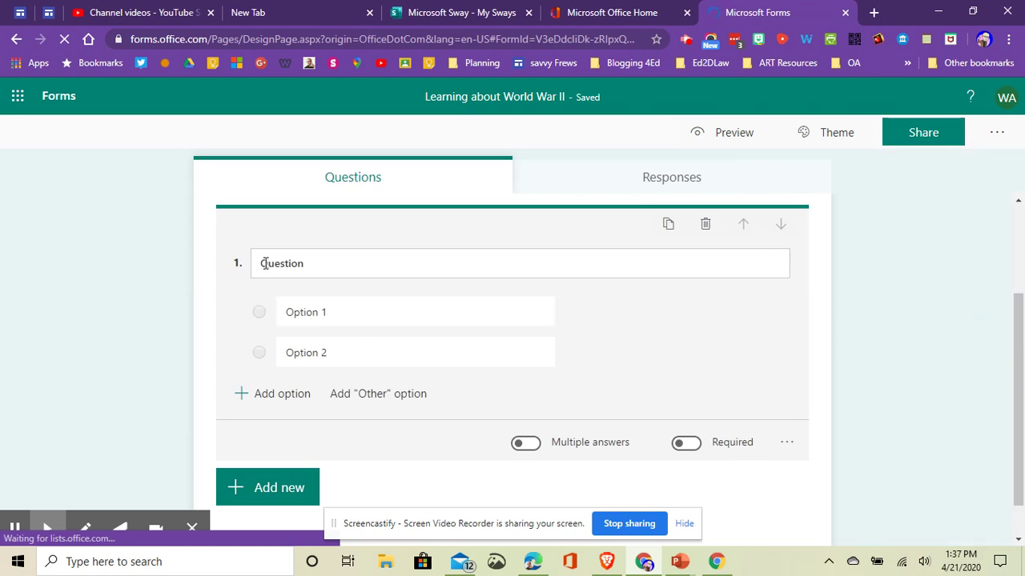
{"action": "left_click", "coordinate": [774, 272]}
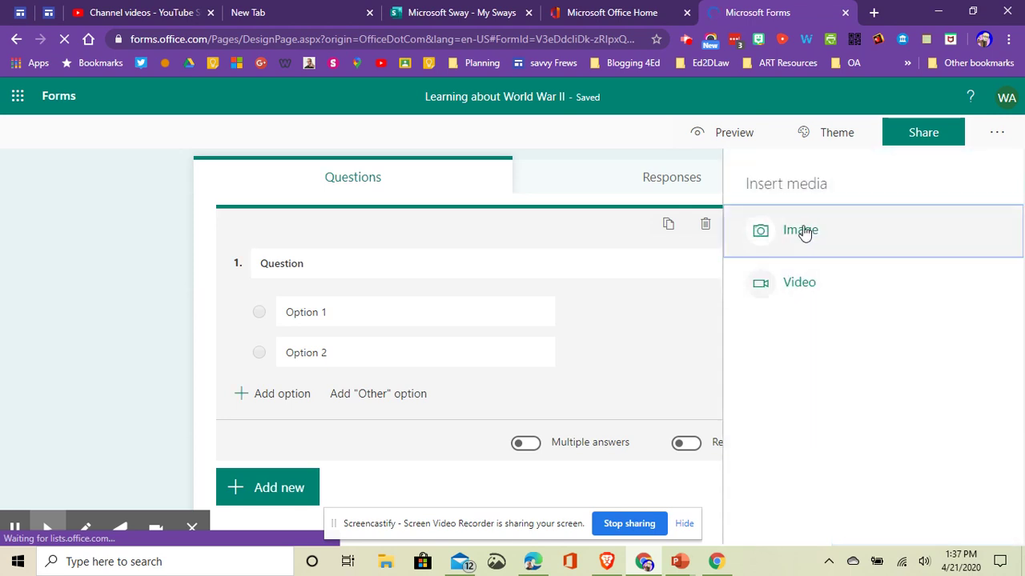
{"action": "left_click", "coordinate": [775, 283]}
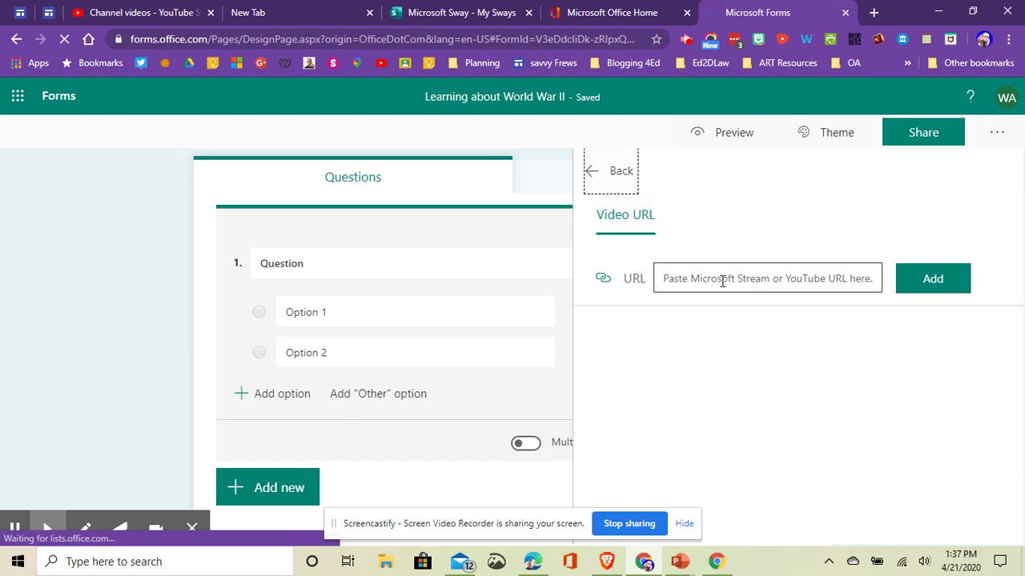
Switch to YouTube Studio and try to find a video by searching the channel for "simple history world war II".
{"action": "left_click", "coordinate": [128, 12]}
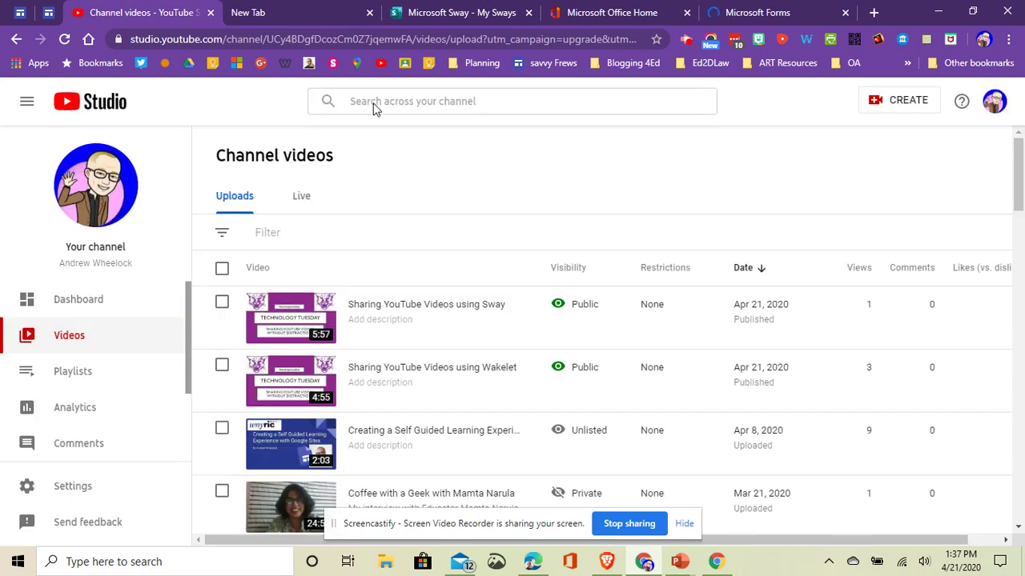
{"action": "left_click", "coordinate": [366, 103]}
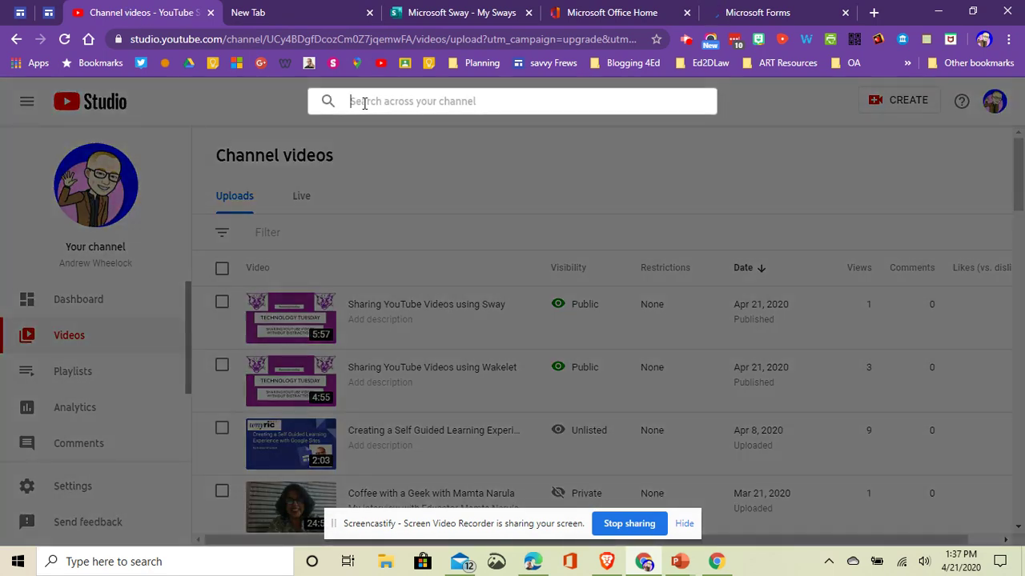
{"action": "type", "text": "simple"}
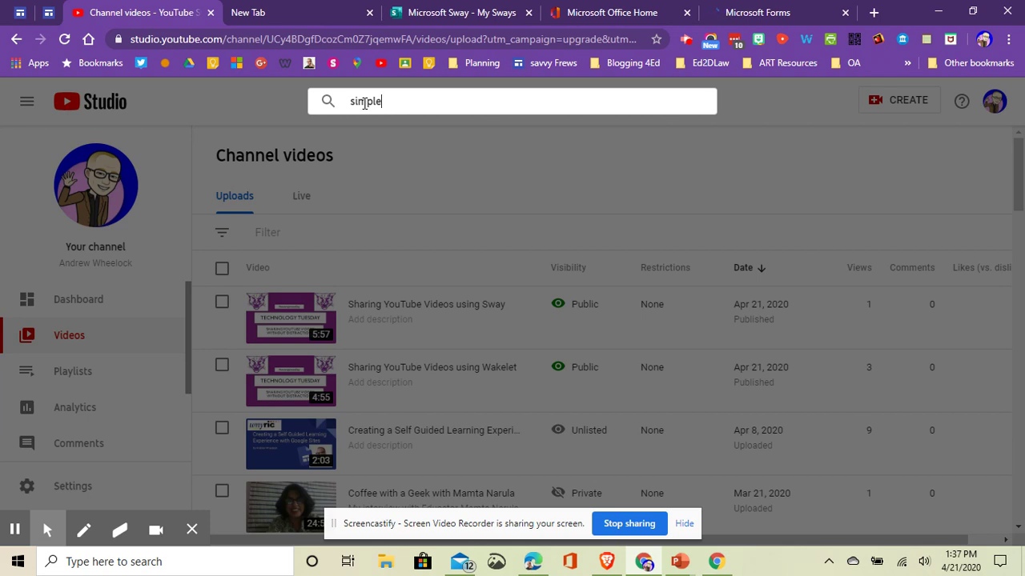
{"action": "type", "text": " history world war II"}
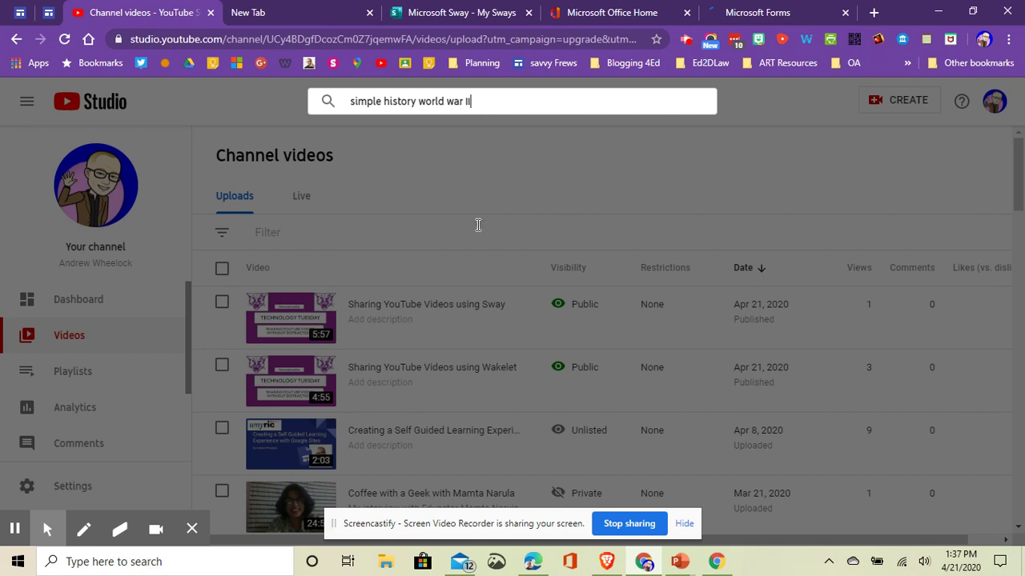
{"action": "key", "text": "Return"}
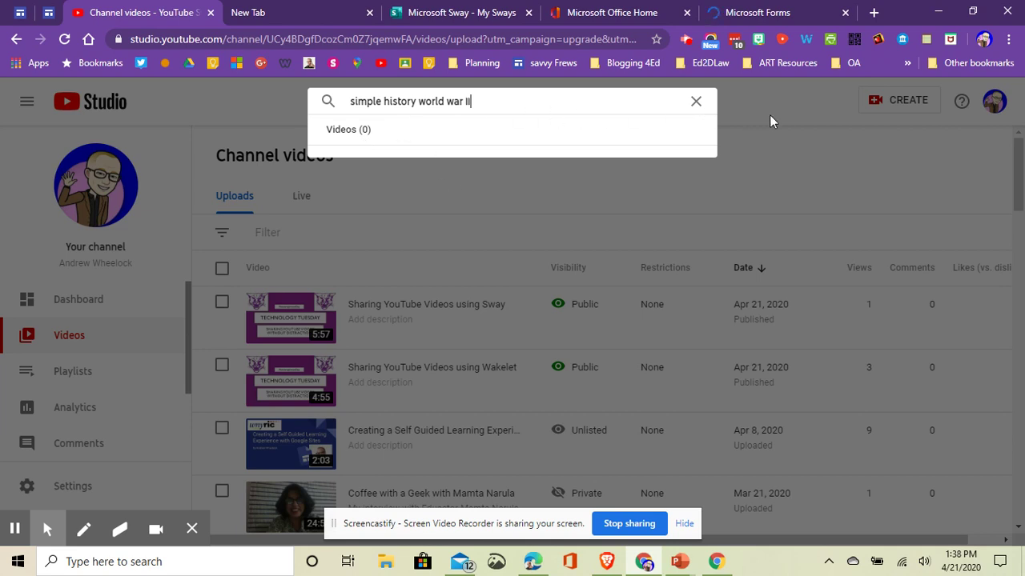
Open youtube.com in the existing empty browser tab.
{"action": "left_click", "coordinate": [282, 18]}
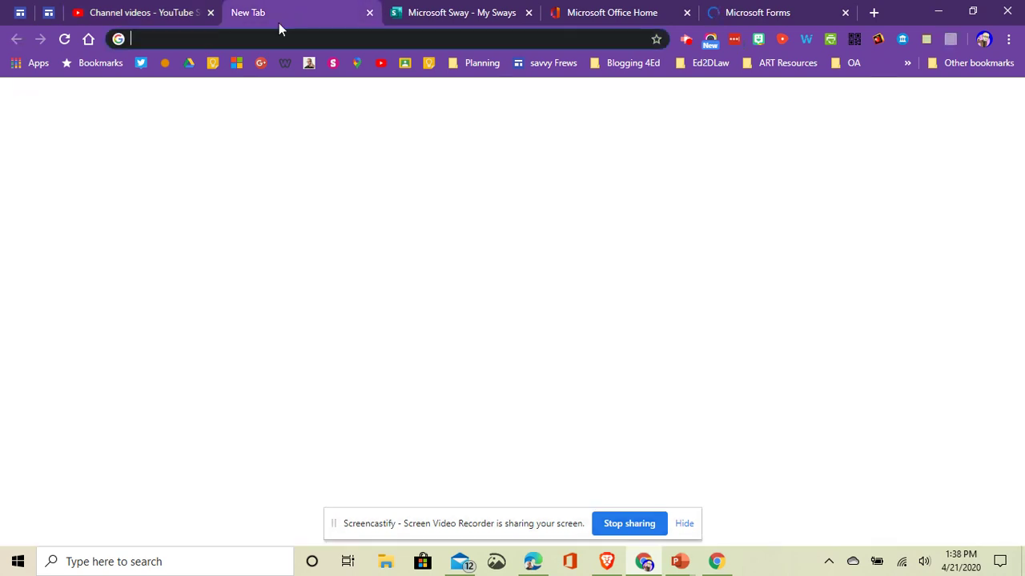
{"action": "left_click", "coordinate": [237, 41]}
{"action": "type", "text": "youtube.com"}
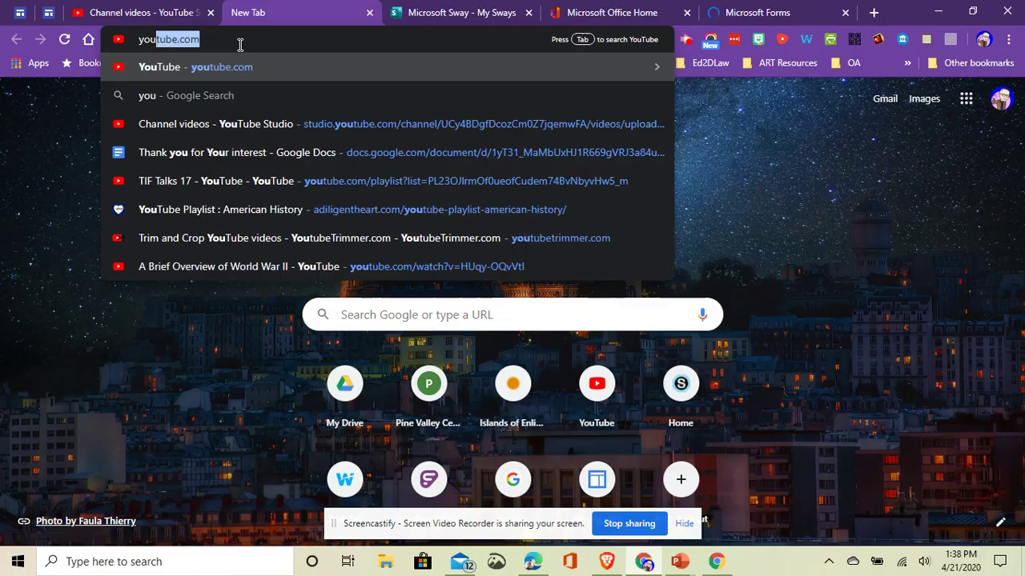
{"action": "key", "text": "Return"}
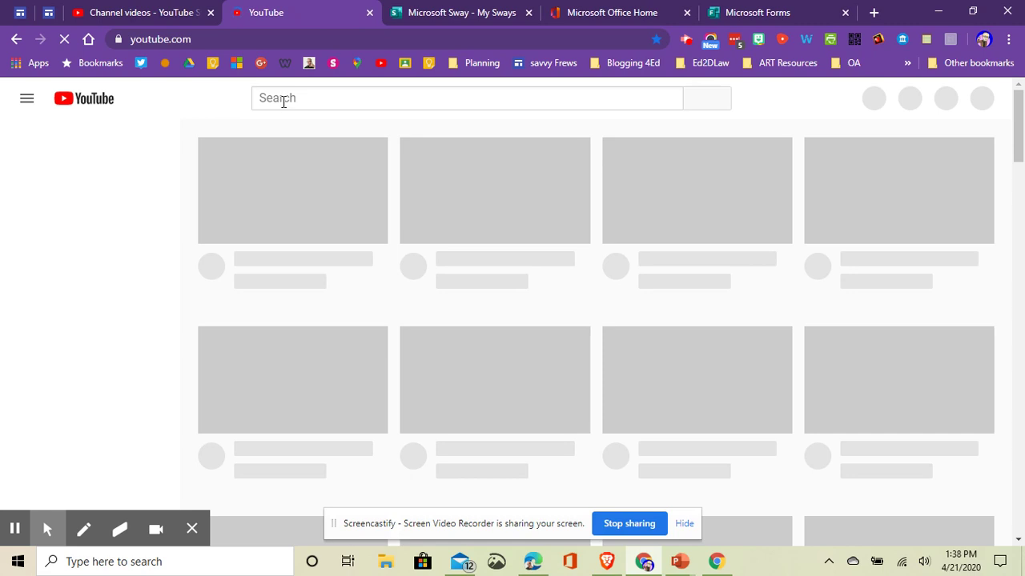
Search YouTube for "worldd war II simple history".
{"action": "left_click", "coordinate": [283, 101]}
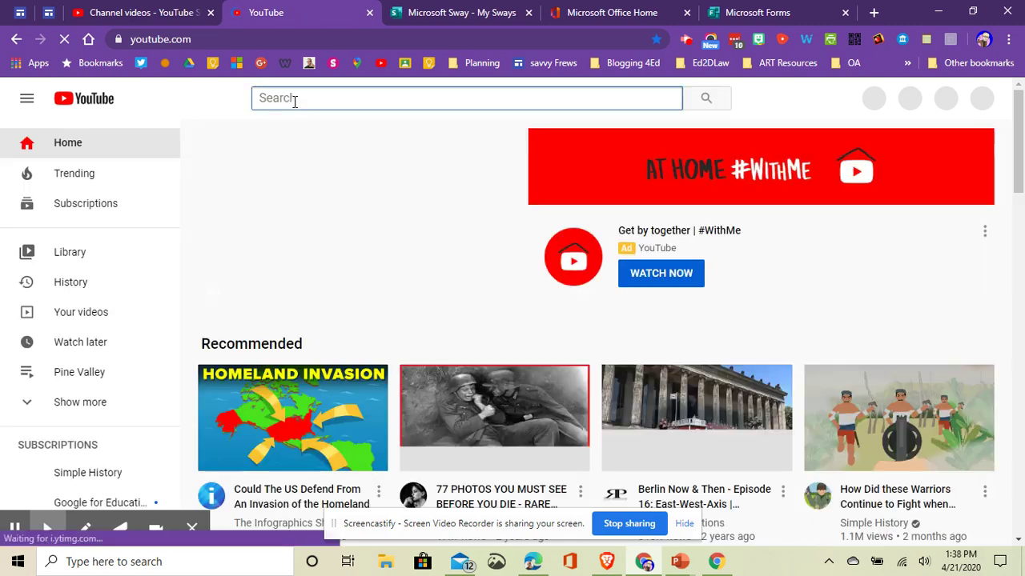
{"action": "left_click", "coordinate": [293, 99]}
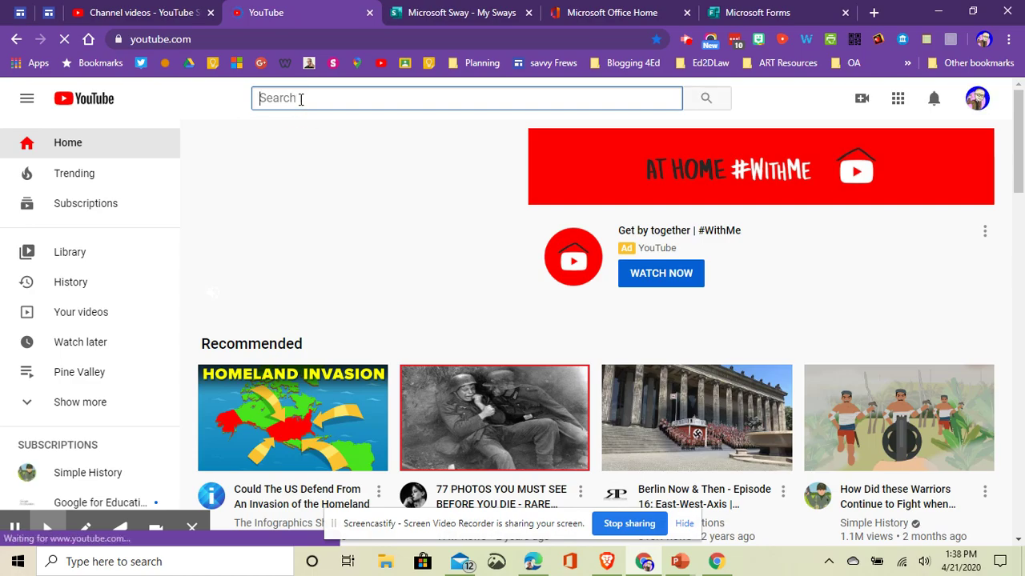
{"action": "type", "text": "world"}
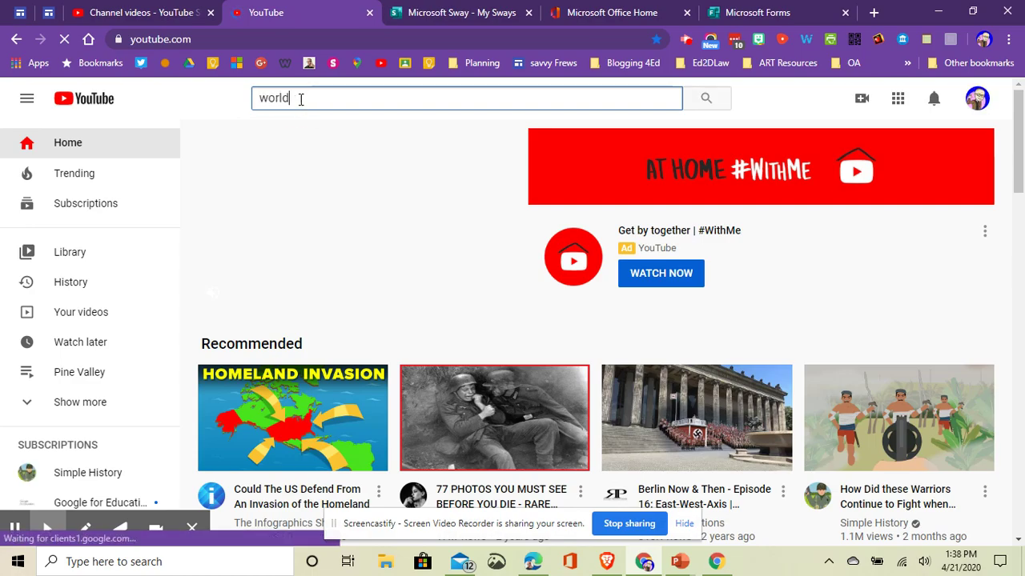
{"action": "type", "text": "d war II "}
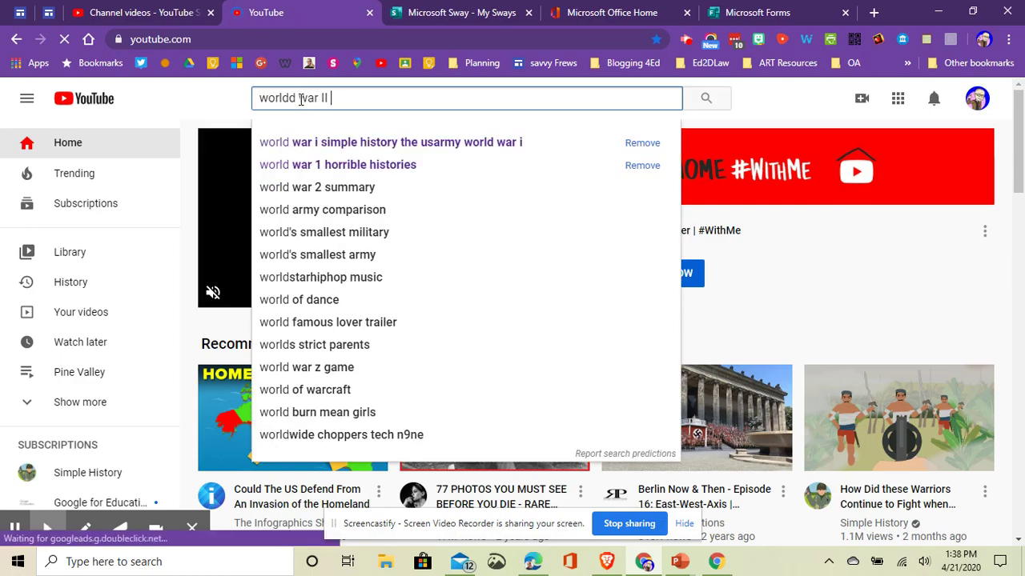
{"action": "type", "text": "simple history"}
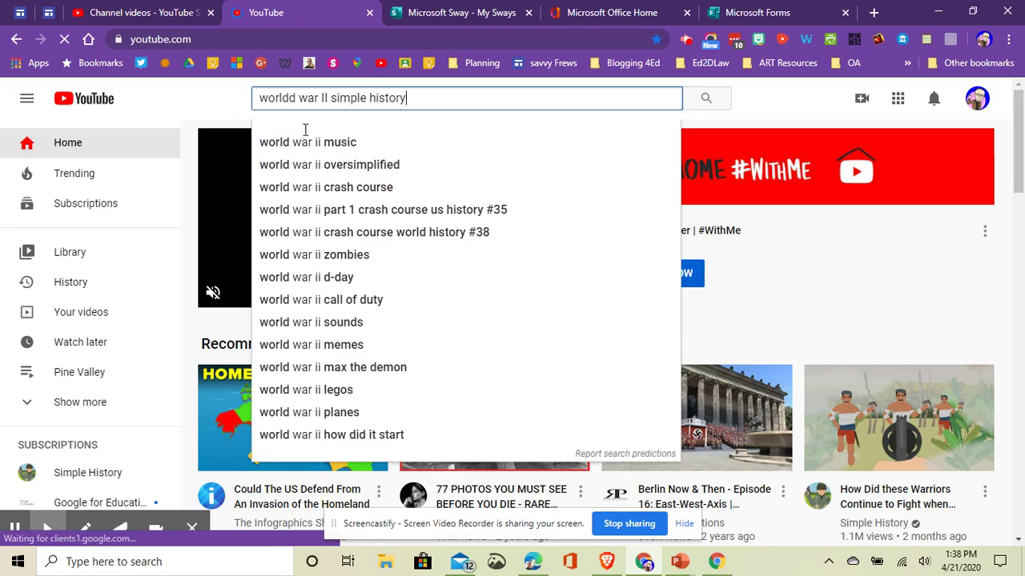
{"action": "key", "text": "Return"}
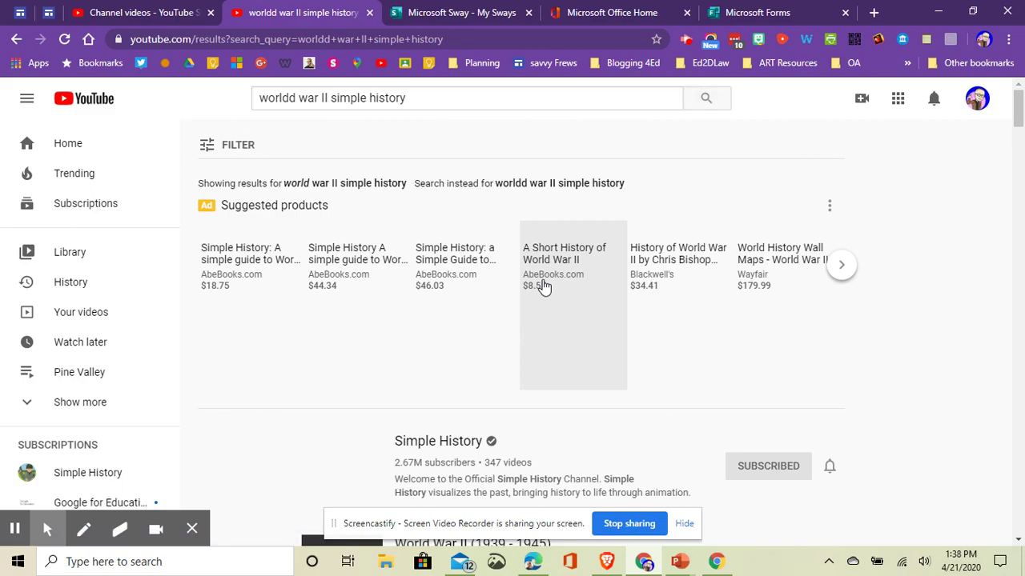
Open the Simple History video "A Brief Overview of World War II" and copy its share link.
{"action": "scroll", "coordinate": [416, 321], "scroll_direction": "down", "scroll_amount": 3}
{"action": "scroll", "coordinate": [416, 322], "scroll_direction": "down", "scroll_amount": 2}
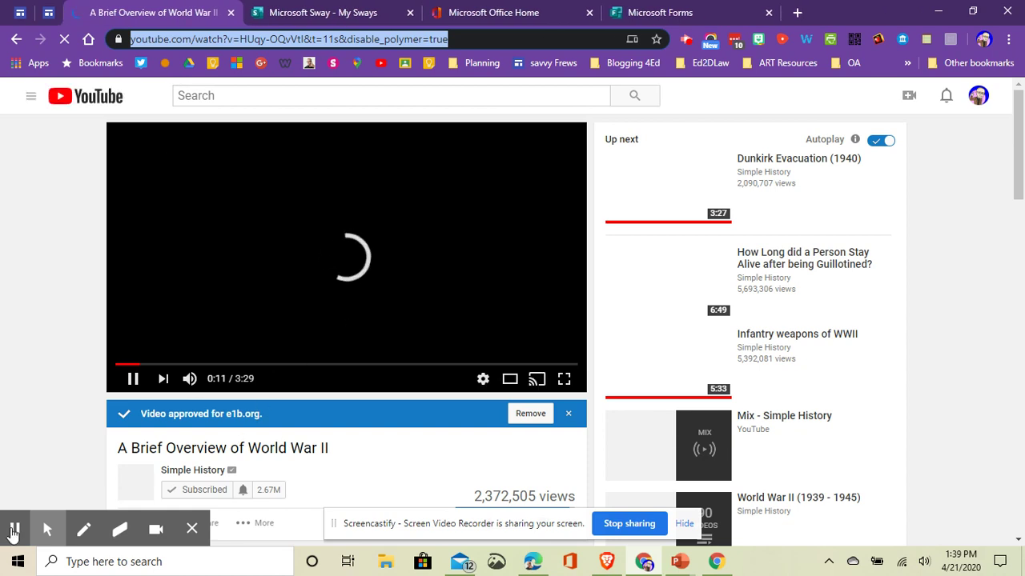
{"action": "scroll", "coordinate": [11, 531], "scroll_direction": "down", "scroll_amount": 3}
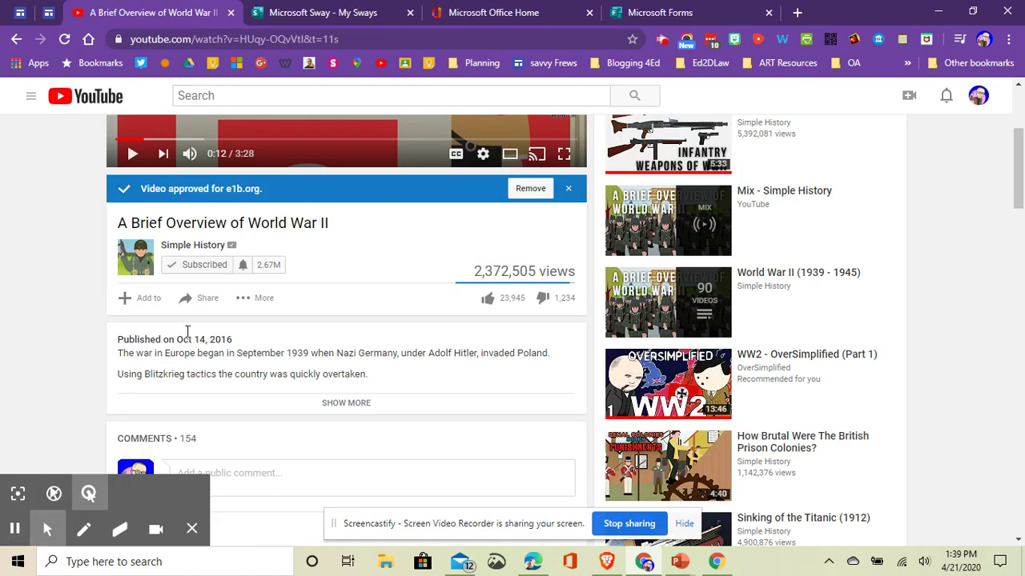
{"action": "scroll", "coordinate": [315, 316], "scroll_direction": "up", "scroll_amount": 2}
{"action": "scroll", "coordinate": [315, 318], "scroll_direction": "down", "scroll_amount": 2}
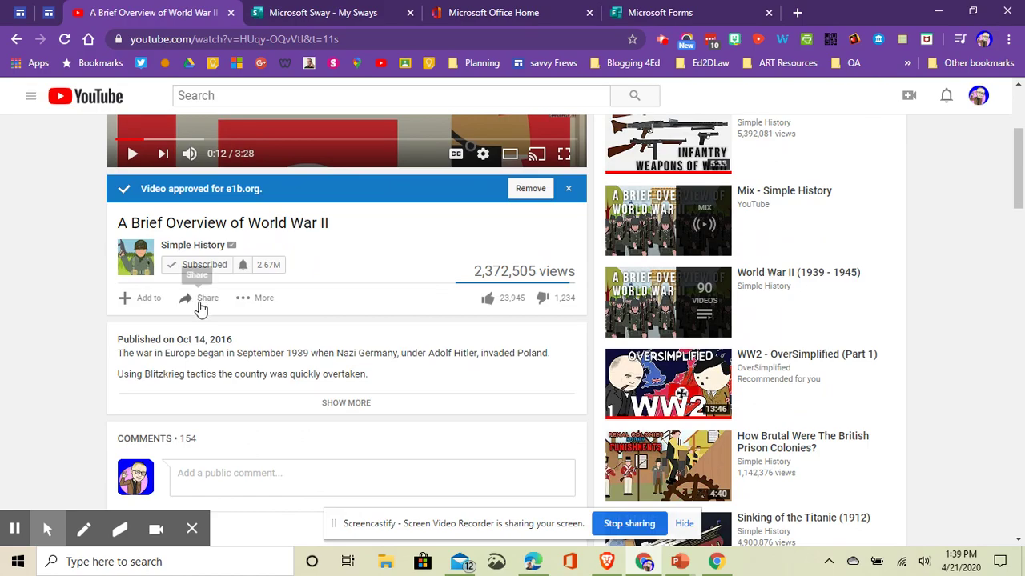
{"action": "left_click", "coordinate": [184, 308]}
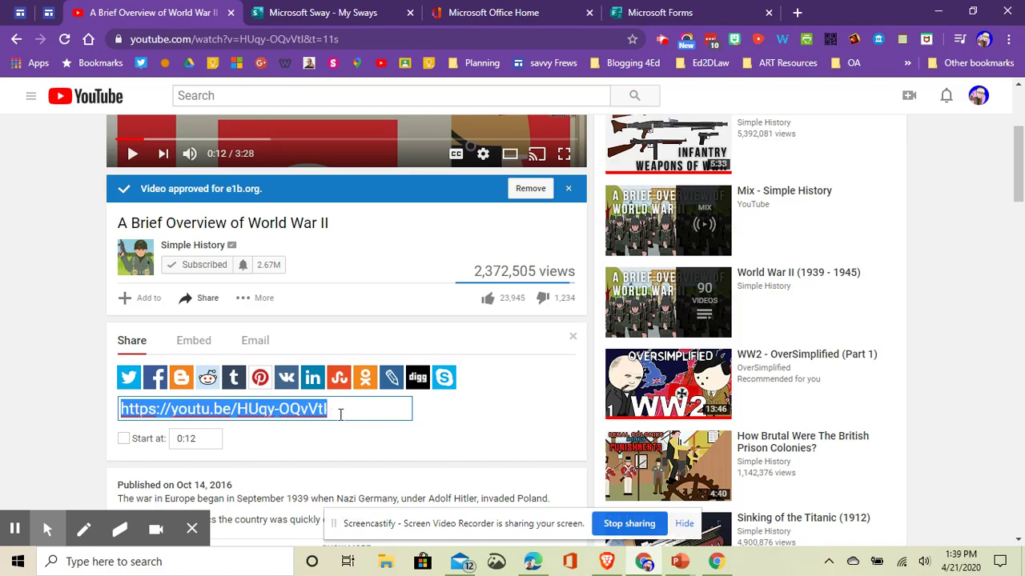
{"action": "left_click", "coordinate": [676, 12]}
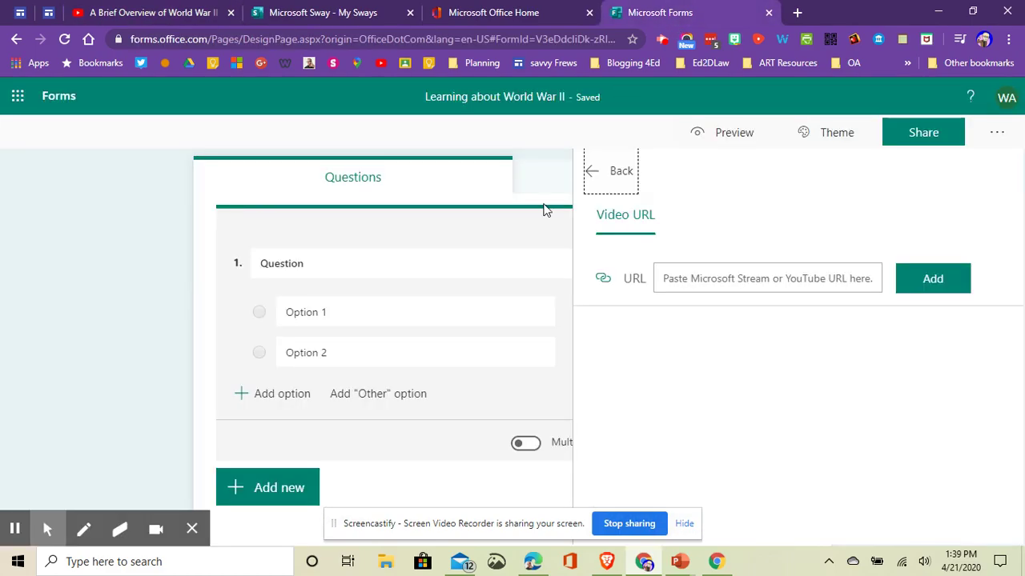
{"action": "left_click", "coordinate": [703, 280]}
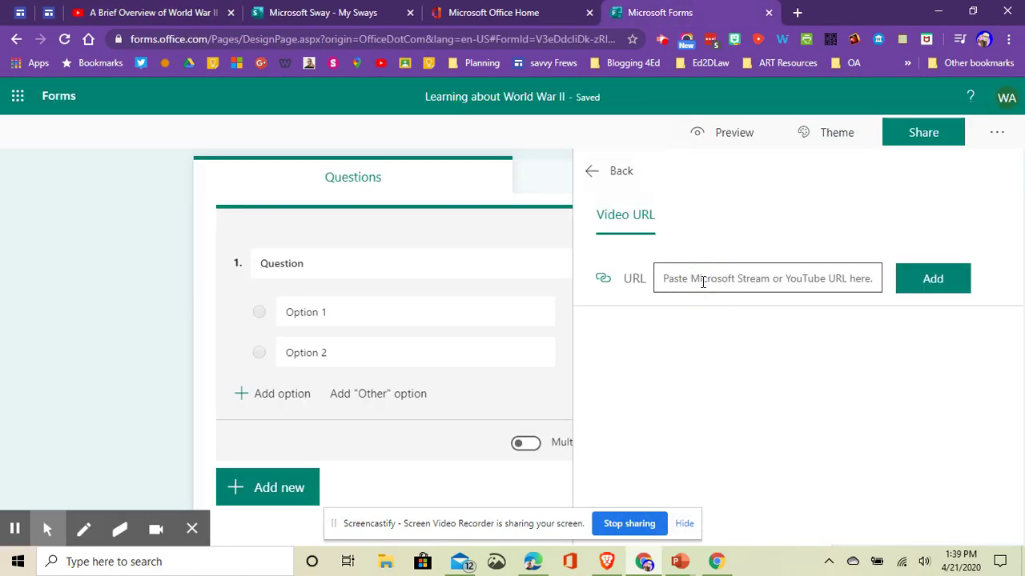
{"action": "type", "text": "https://youtu.be/YtUey-DQcHA"}
{"action": "left_click", "coordinate": [924, 283]}
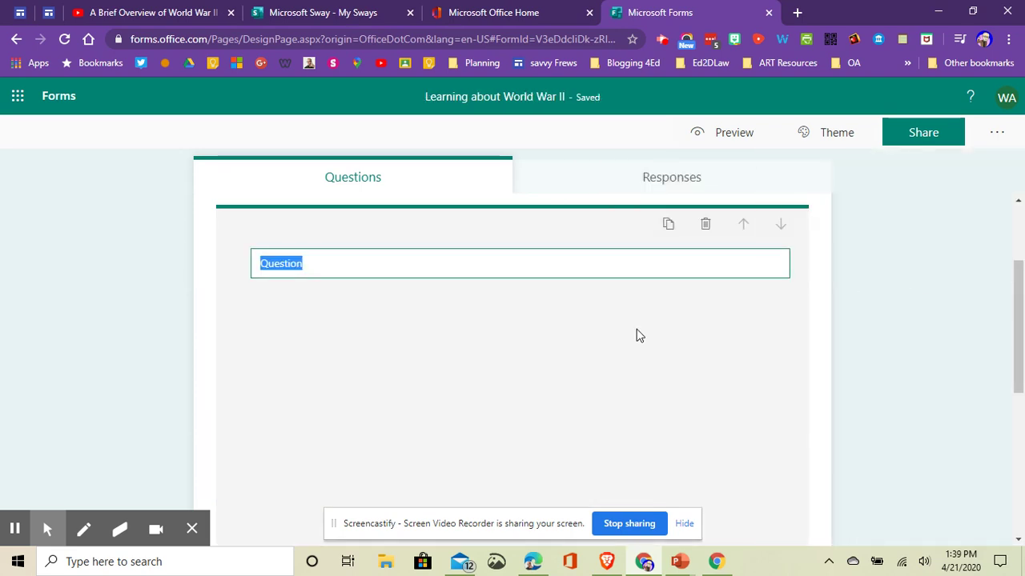
{"action": "scroll", "coordinate": [585, 389], "scroll_direction": "down", "scroll_amount": 1}
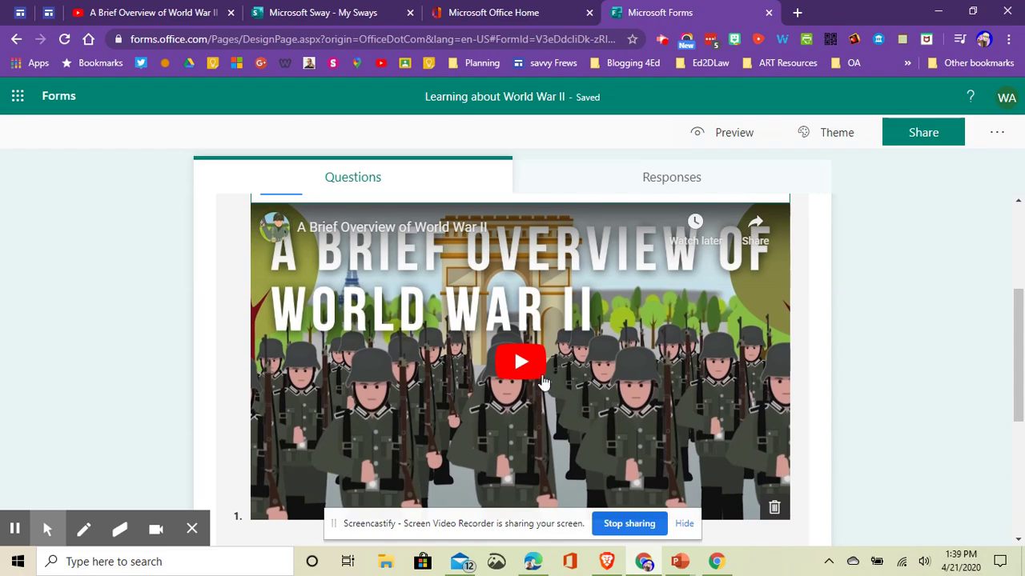
{"action": "scroll", "coordinate": [560, 376], "scroll_direction": "down", "scroll_amount": 1}
{"action": "left_click", "coordinate": [657, 351]}
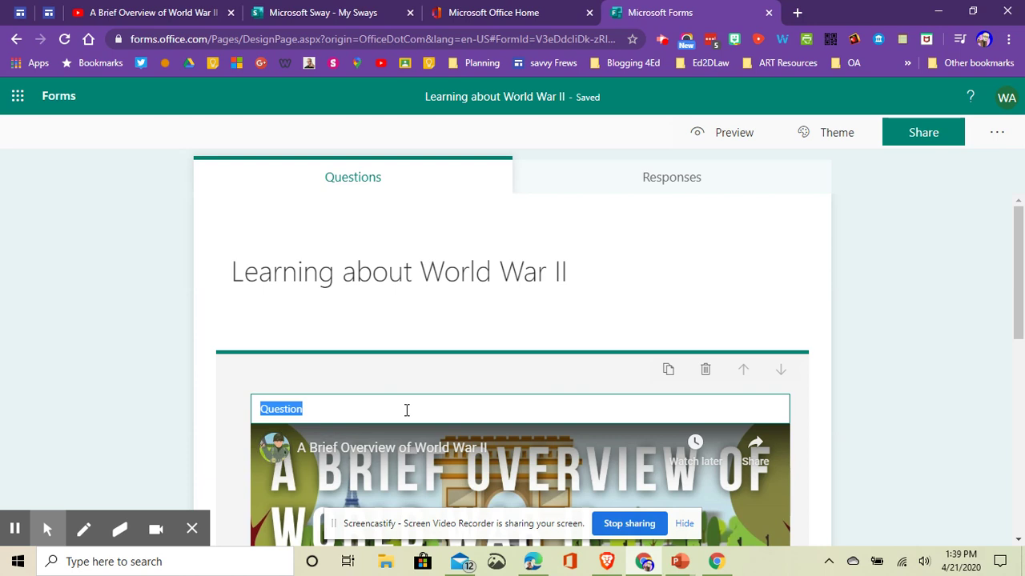
{"action": "type", "text": "Please "}
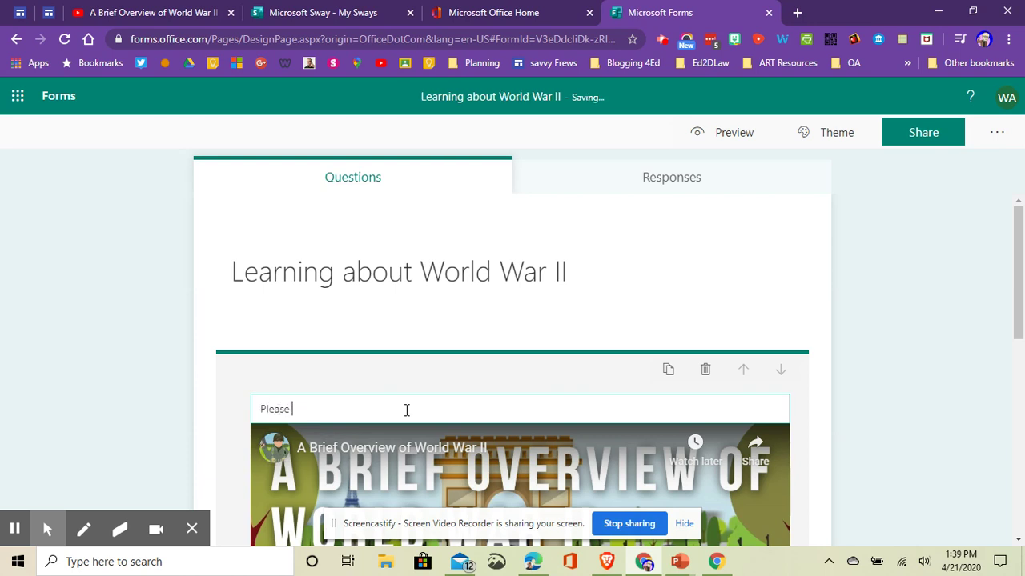
{"action": "type", "text": "watch"}
{"action": "key", "text": "BackSpace"}
{"action": "type", "text": "ch a a"}
{"action": "type", "text": "the video and stop at"}
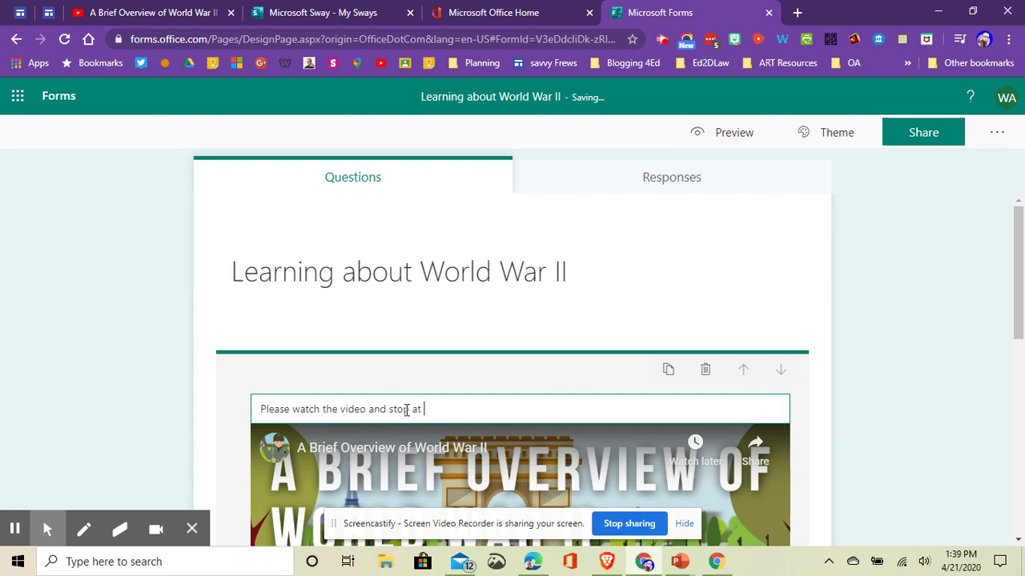
{"action": "type", "text": " 1 minutes"}
{"action": "key", "text": "BackSpace"}
{"action": "key", "text": "BackSpace"}
{"action": "type", "text": "an"}
{"action": "key", "text": "BackSpace"}
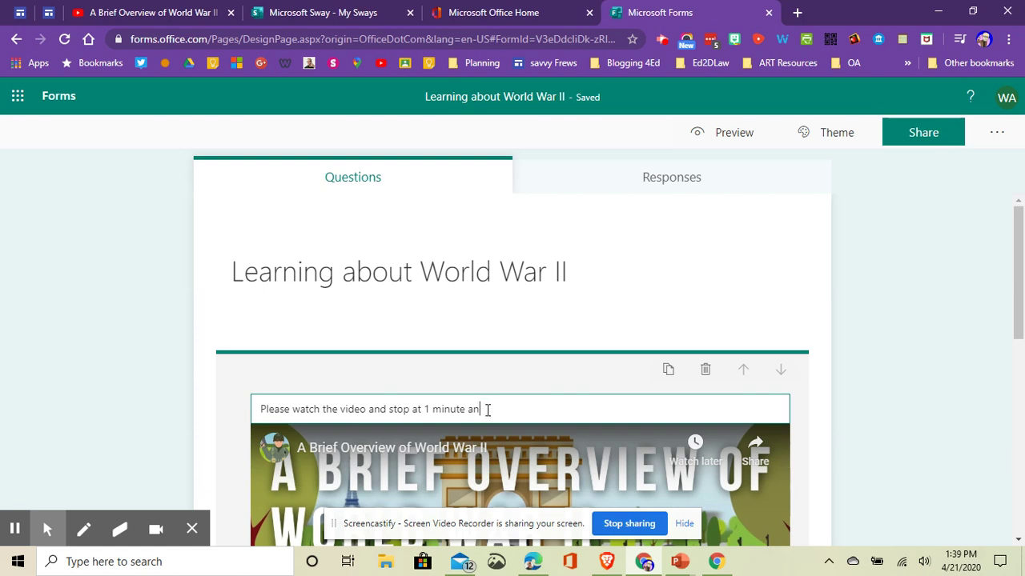
Replace the question 1 text with "Which countries fought in world war II according to the video".
{"action": "left_click_drag", "start_coordinate": [486, 411], "coordinate": [238, 423]}
{"action": "type", "text": "W"}
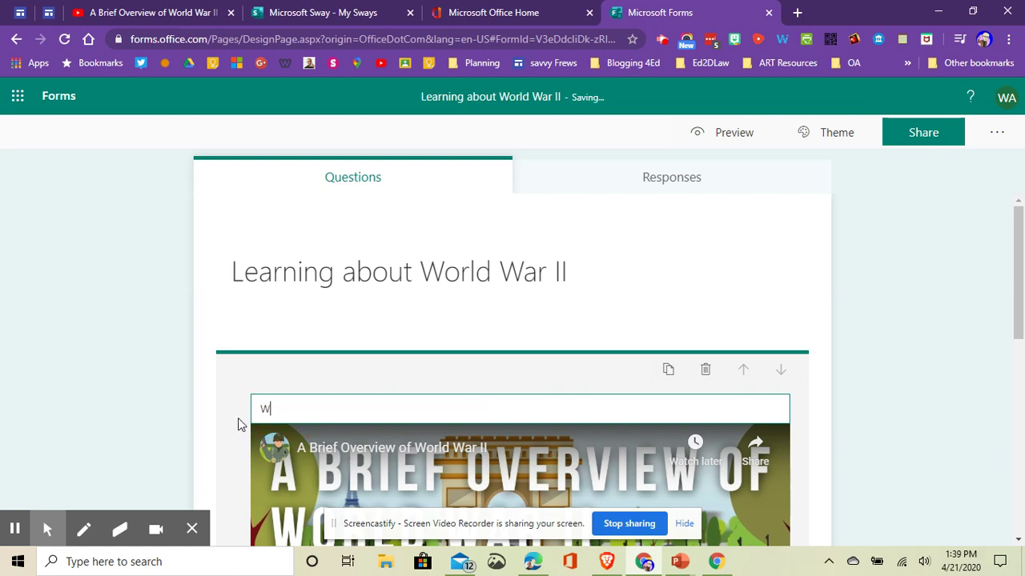
{"action": "type", "text": "hich countires fough"}
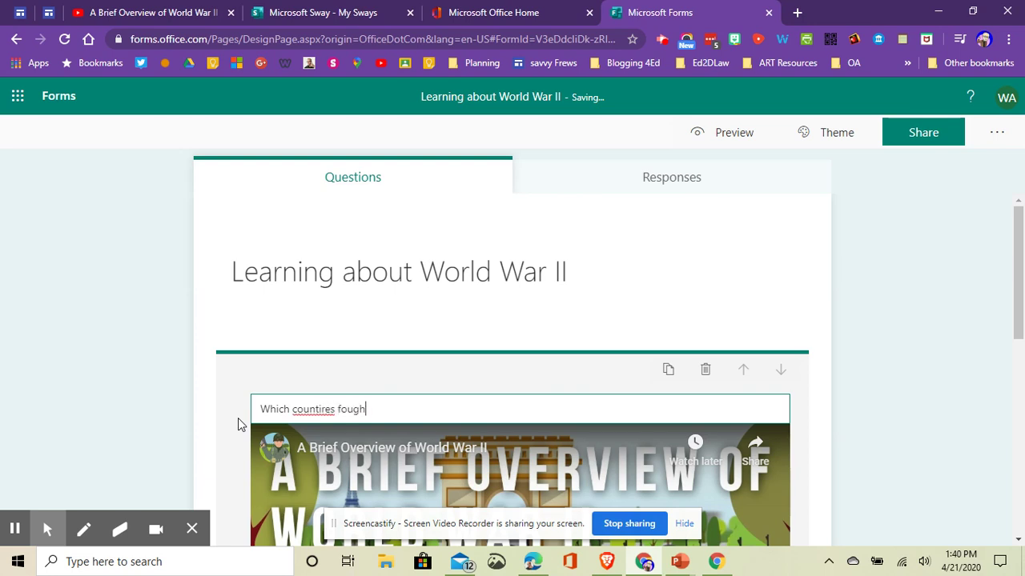
{"action": "key", "text": "BackSpace"}
{"action": "key", "text": "BackSpace"}
{"action": "key", "text": "BackSpace"}
{"action": "key", "text": "BackSpace"}
{"action": "key", "text": "BackSpace"}
{"action": "key", "text": "BackSpace"}
{"action": "key", "text": "BackSpace"}
{"action": "key", "text": "BackSpace"}
{"action": "key", "text": "BackSpace"}
{"action": "key", "text": "BackSpace"}
{"action": "key", "text": "BackSpace"}
{"action": "key", "text": "BackSpace"}
{"action": "key", "text": "BackSpace"}
{"action": "key", "text": "BackSpace"}
{"action": "key", "text": "BackSpace"}
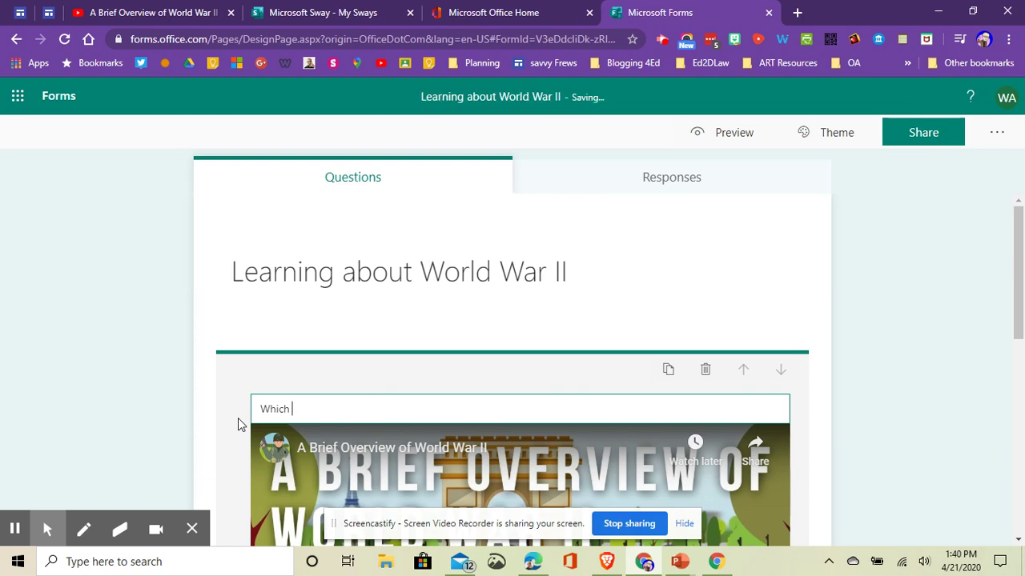
{"action": "type", "text": "countries fought in world w"}
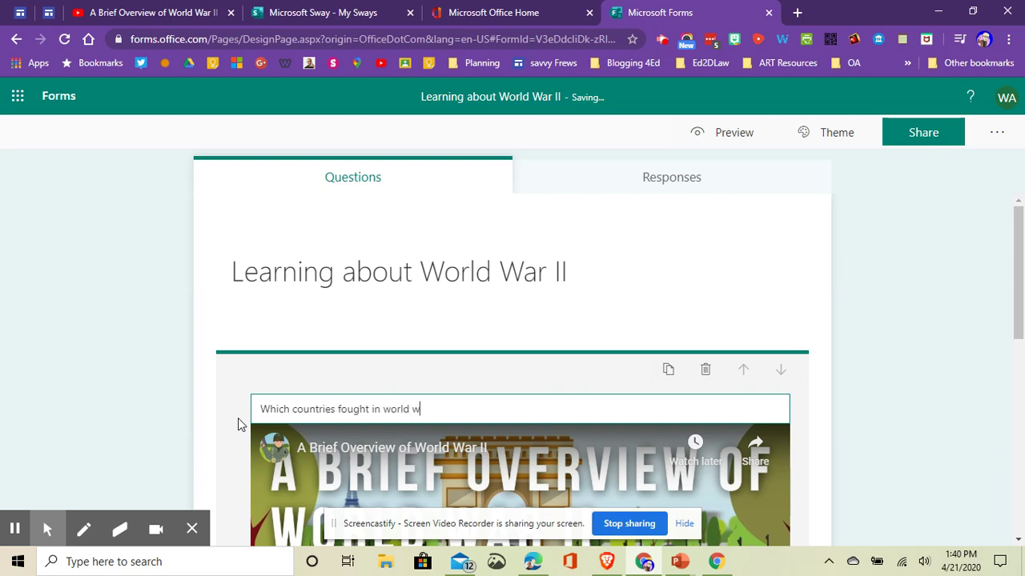
{"action": "type", "text": "ar II according to the vid"}
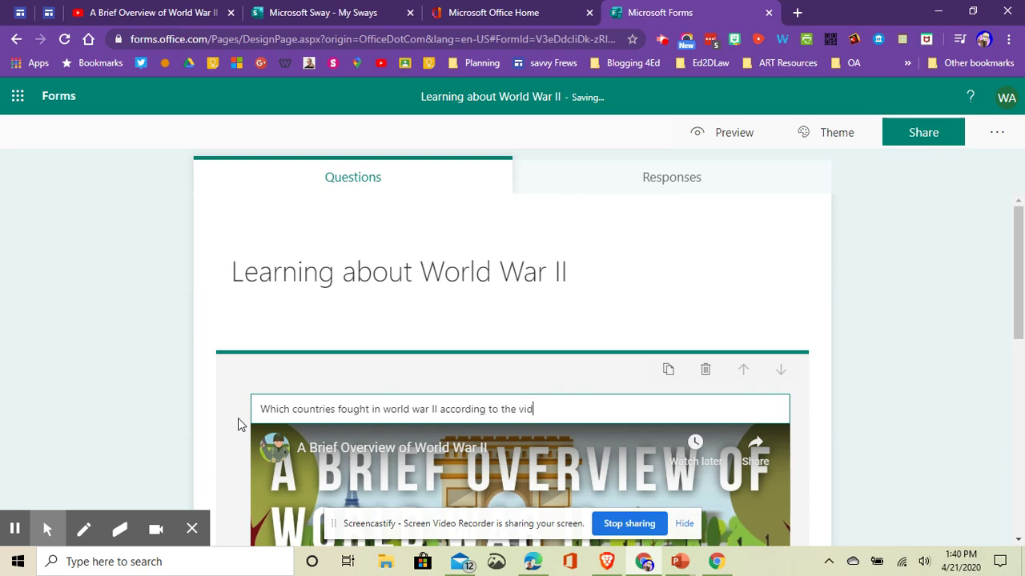
{"action": "type", "text": "eo"}
Set the first two answer choices of question 1 to "England" and "United States".
{"action": "scroll", "coordinate": [477, 400], "scroll_direction": "down", "scroll_amount": 5}
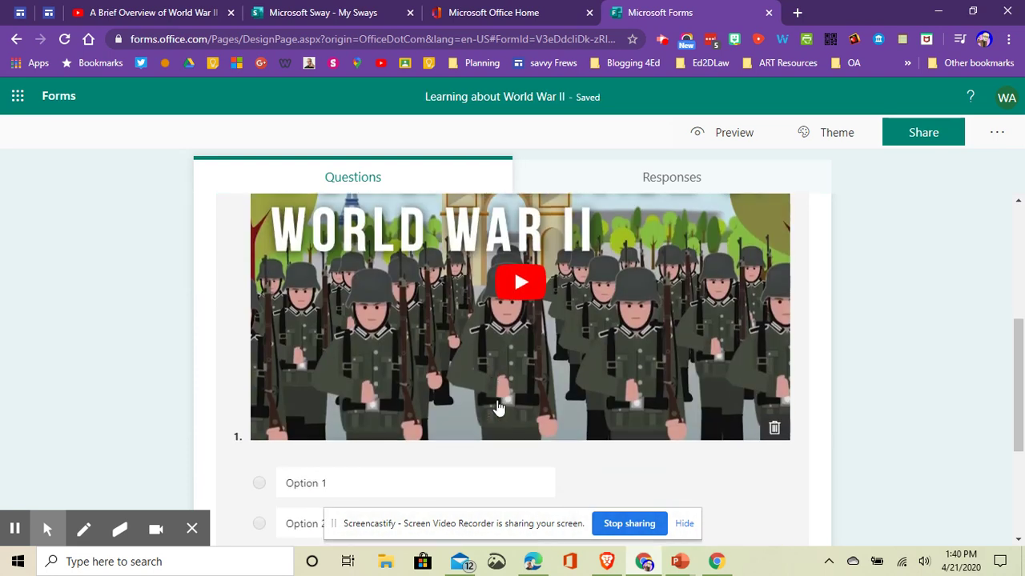
{"action": "left_click", "coordinate": [342, 334]}
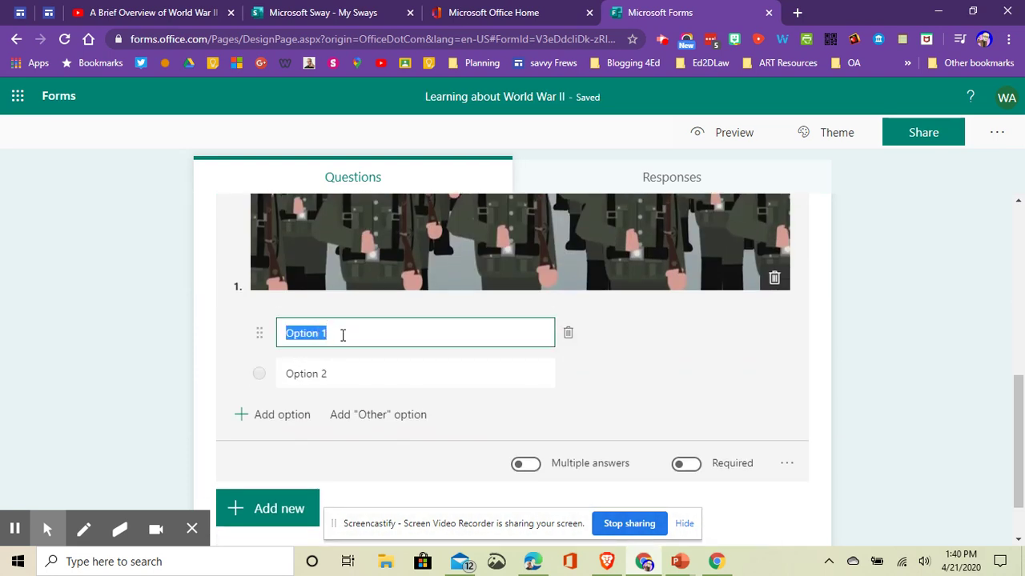
{"action": "type", "text": "England"}
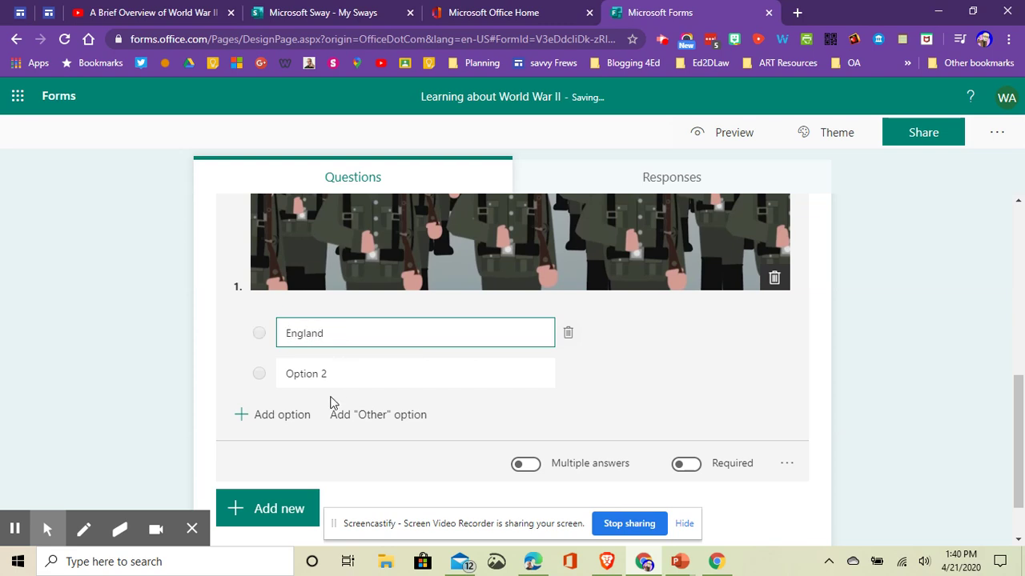
{"action": "left_click", "coordinate": [343, 370]}
{"action": "type", "text": "Unitie"}
{"action": "key", "text": "BackSpace"}
{"action": "key", "text": "BackSpace"}
{"action": "type", "text": "ed K"}
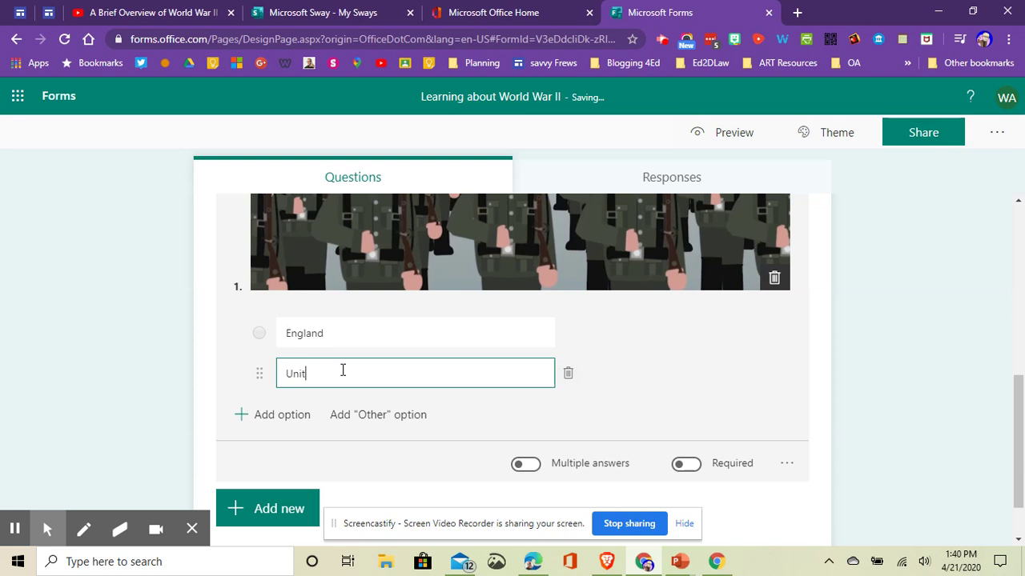
{"action": "type", "text": "ted States"}
Add a third answer choice to question 1 reading "Germany".
{"action": "key", "text": "Return"}
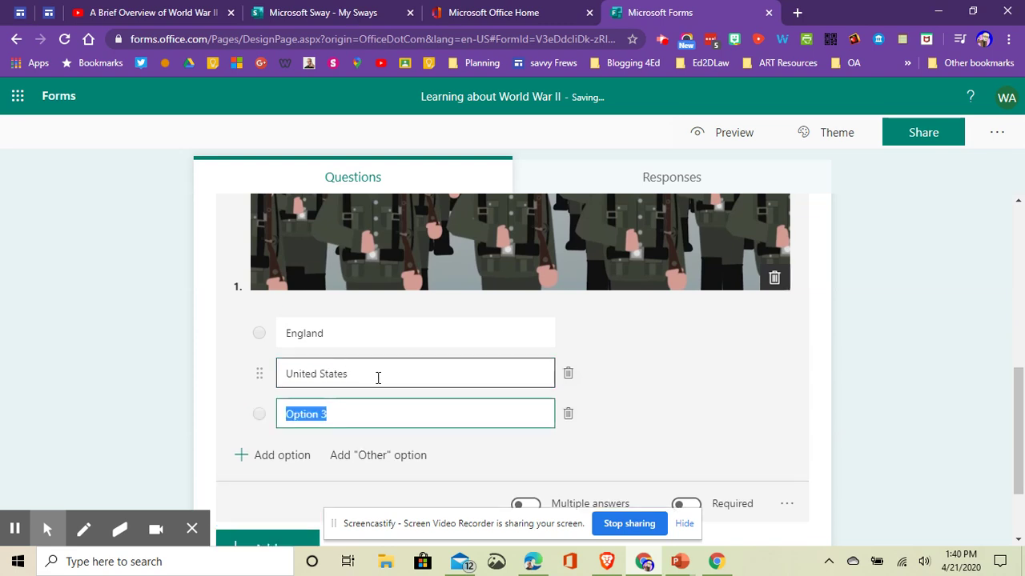
{"action": "type", "text": "germa"}
{"action": "key", "text": "BackSpace"}
{"action": "key", "text": "BackSpace"}
{"action": "type", "text": "Ge"}
{"action": "key", "text": "BackSpace"}
{"action": "key", "text": "BackSpace"}
{"action": "type", "text": "Germany"}
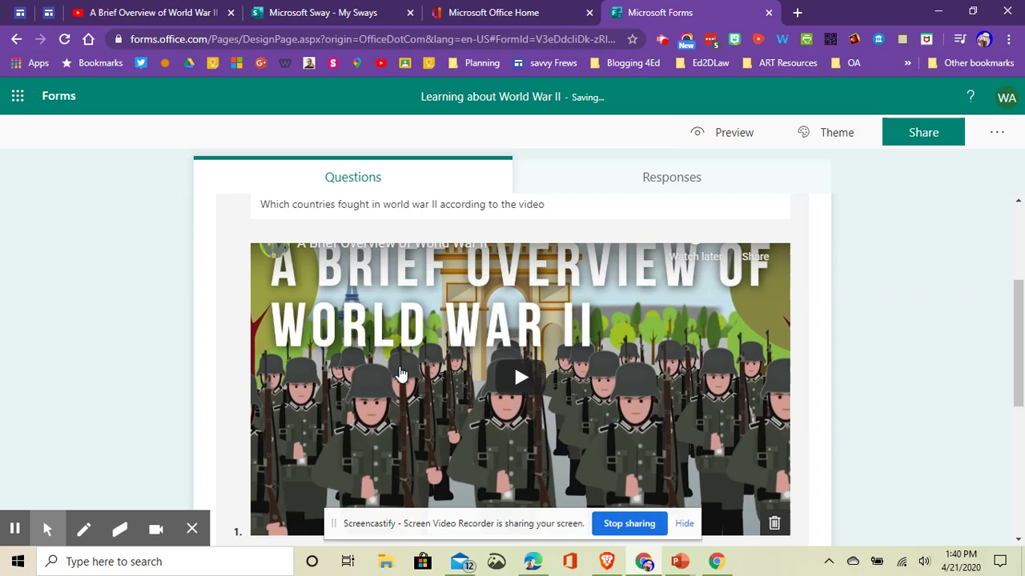
Reword question 1 to "Which countries didn't fight in world war II according to the video?".
{"action": "scroll", "coordinate": [378, 377], "scroll_direction": "up", "scroll_amount": 3}
{"action": "left_click", "coordinate": [411, 258]}
{"action": "left_click", "coordinate": [309, 259]}
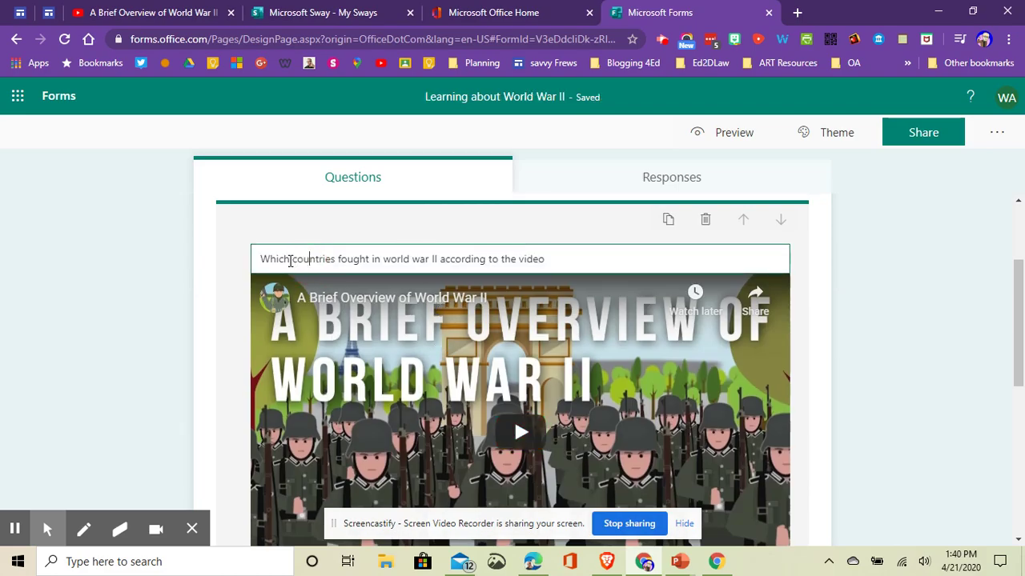
{"action": "left_click", "coordinate": [338, 259]}
{"action": "type", "text": "didn't"}
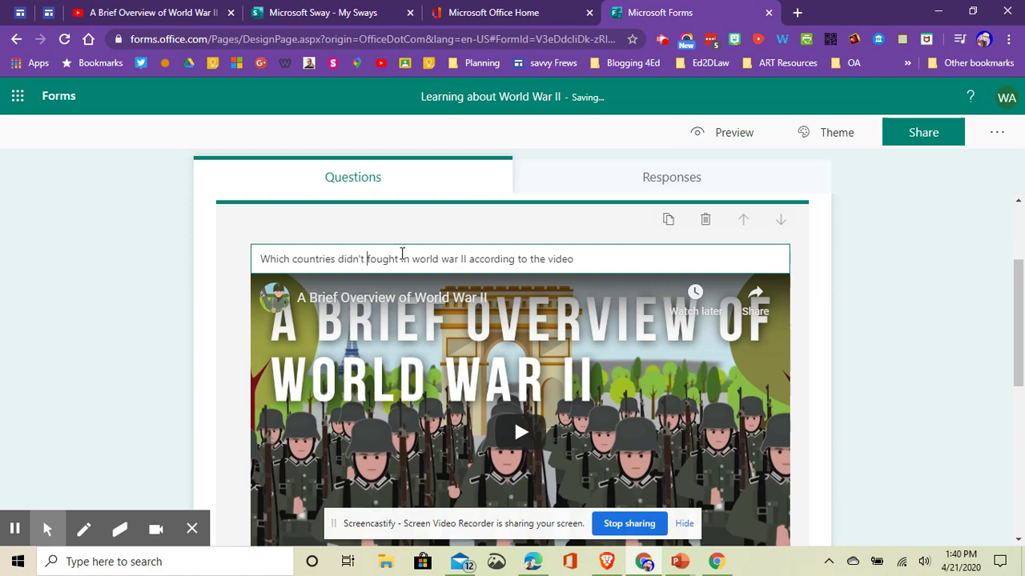
{"action": "left_click", "coordinate": [397, 258]}
{"action": "key", "text": "BackSpace"}
{"action": "key", "text": "BackSpace"}
{"action": "key", "text": "BackSpace"}
{"action": "key", "text": "BackSpace"}
{"action": "type", "text": "igh"}
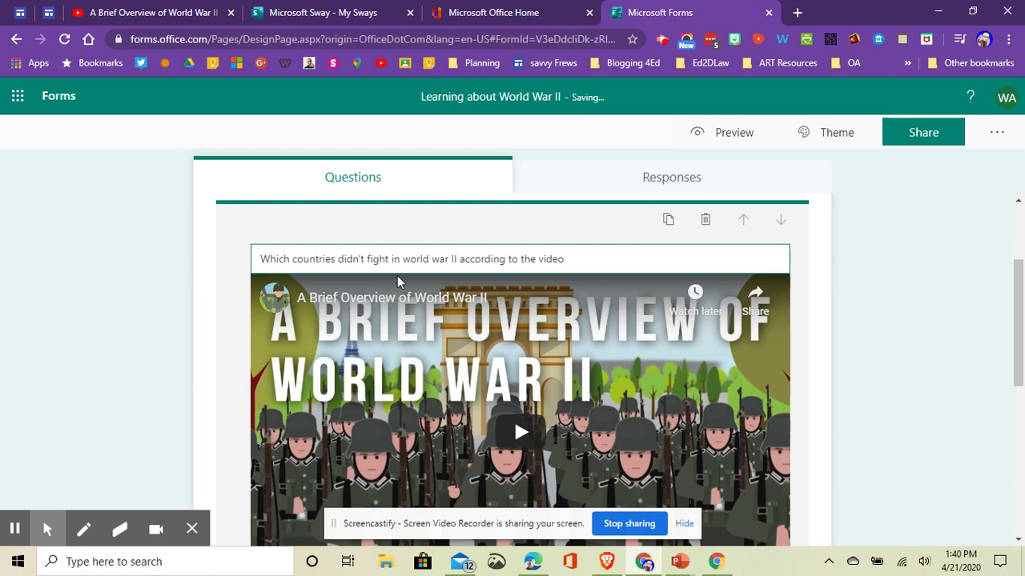
{"action": "left_click", "coordinate": [600, 260]}
{"action": "type", "text": "?"}
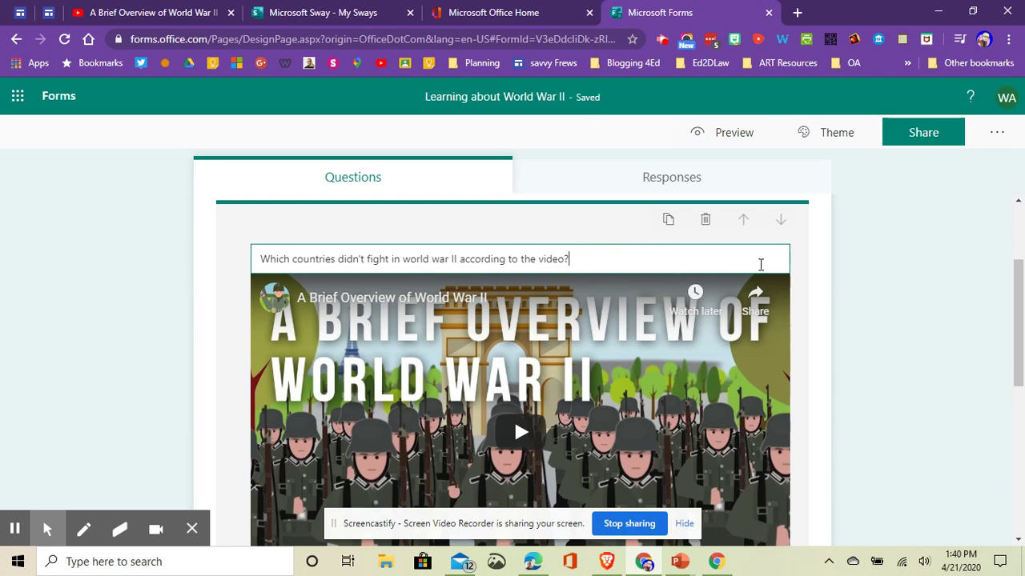
{"action": "scroll", "coordinate": [667, 312], "scroll_direction": "down", "scroll_amount": 2}
{"action": "scroll", "coordinate": [666, 317], "scroll_direction": "down", "scroll_amount": 3}
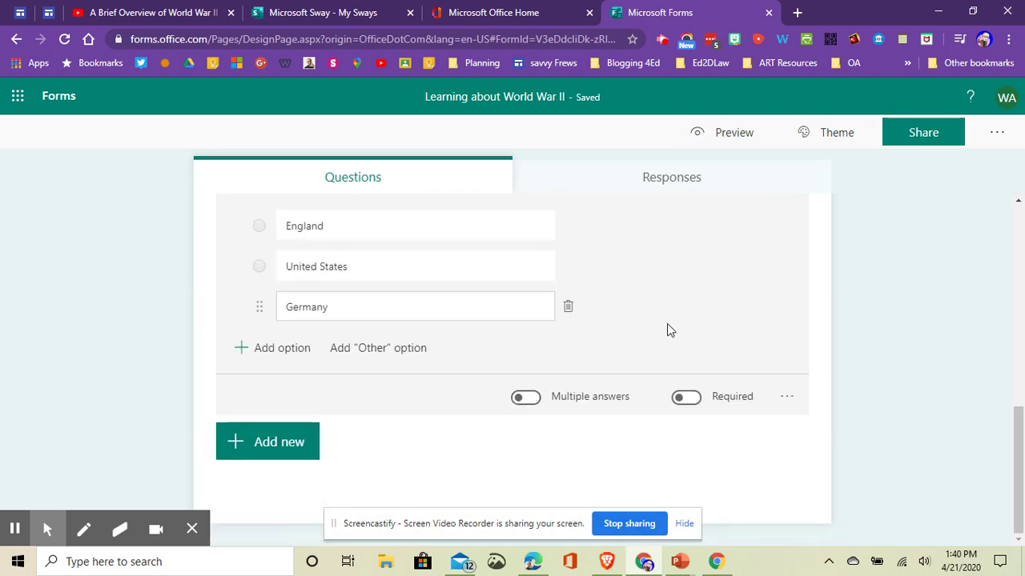
{"action": "scroll", "coordinate": [671, 324], "scroll_direction": "up", "scroll_amount": 6}
{"action": "scroll", "coordinate": [671, 329], "scroll_direction": "up", "scroll_amount": 1}
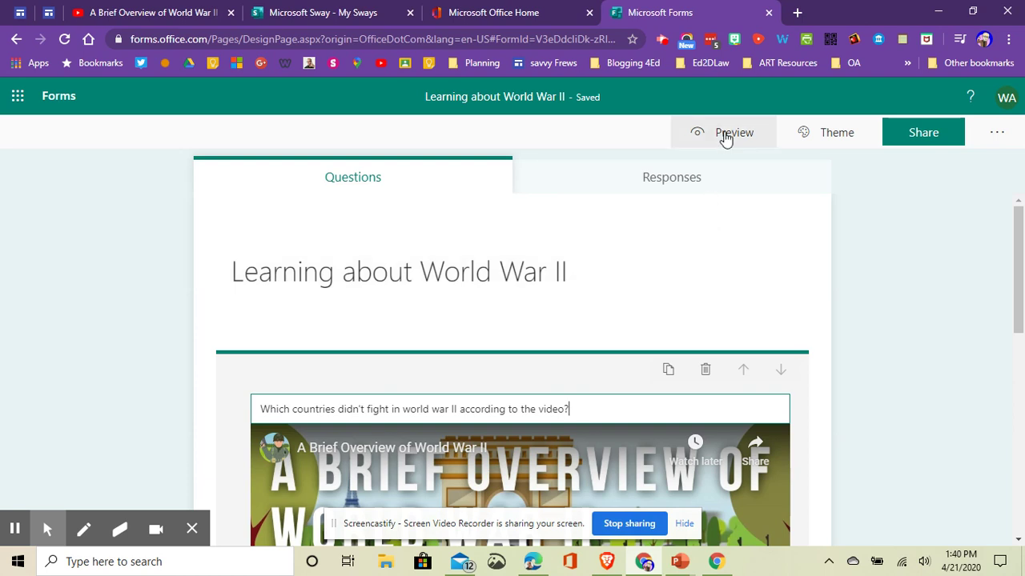
Switch to the YouTube video and make its share link start at 0:12, selecting the resulting link.
{"action": "left_click", "coordinate": [130, 13]}
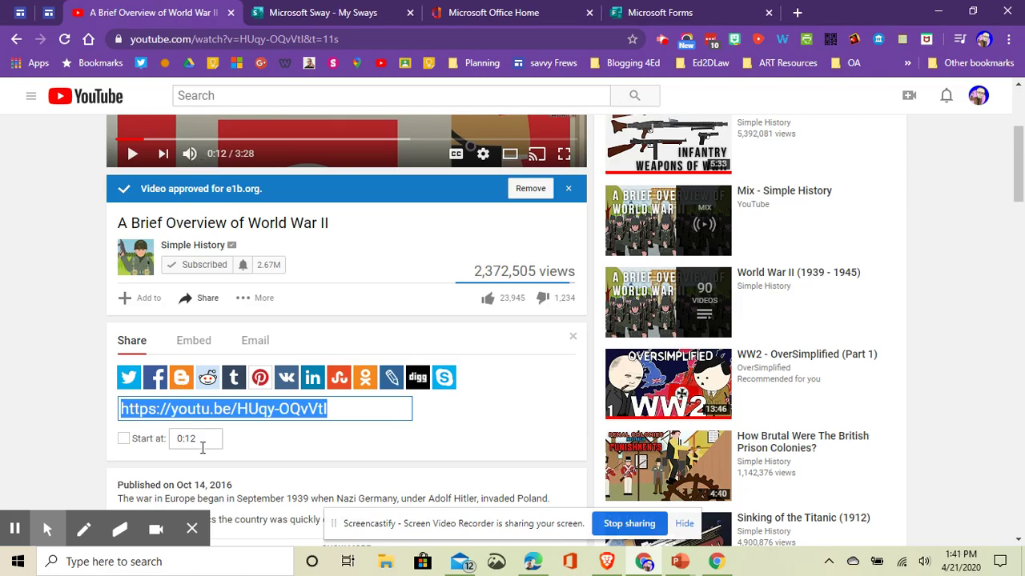
{"action": "left_click", "coordinate": [124, 440]}
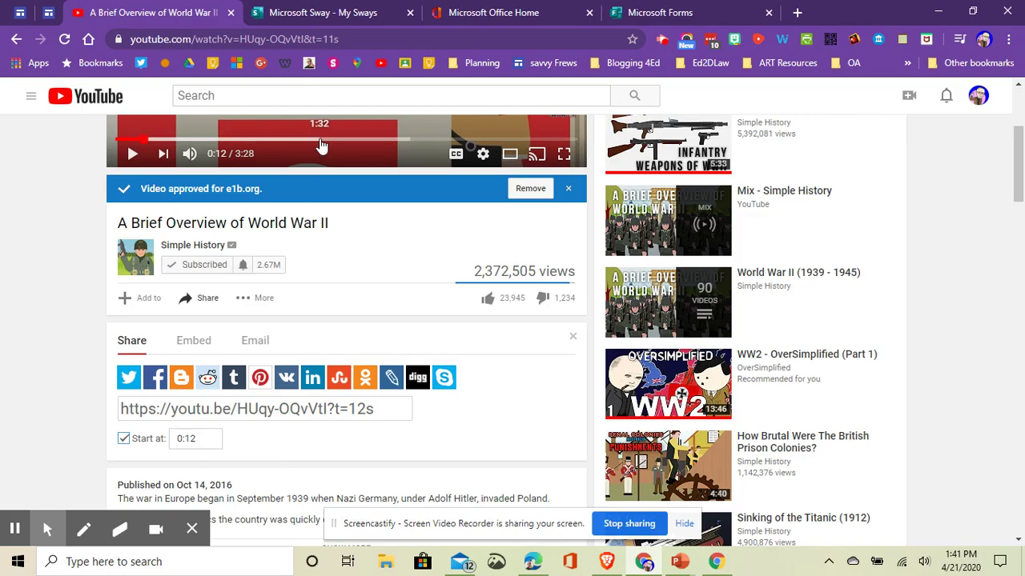
{"action": "left_click", "coordinate": [379, 411]}
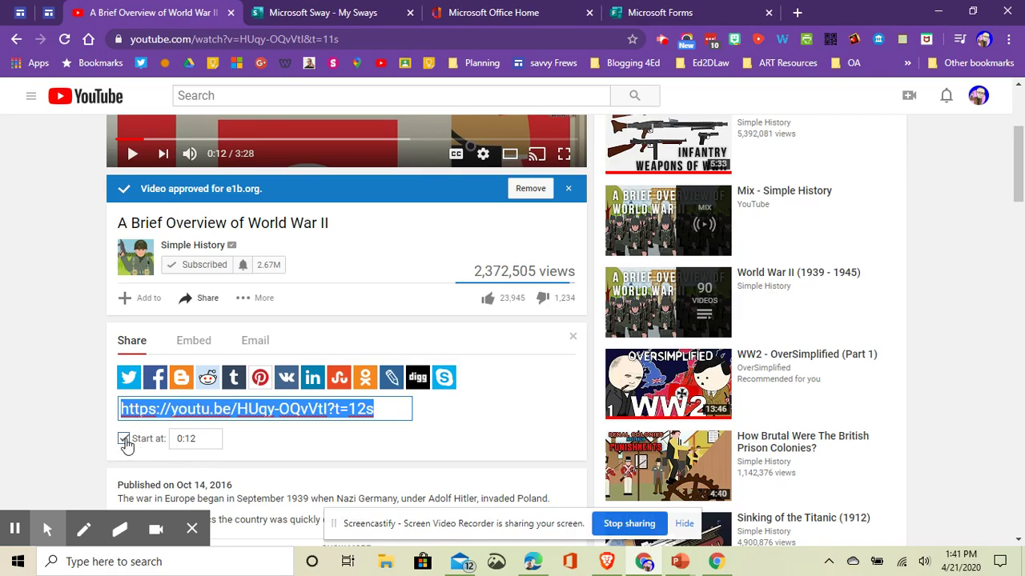
Return to Microsoft Forms and preview the form in computer view, reviewing the question, embedded video, answer choices and submit area.
{"action": "left_click", "coordinate": [680, 13]}
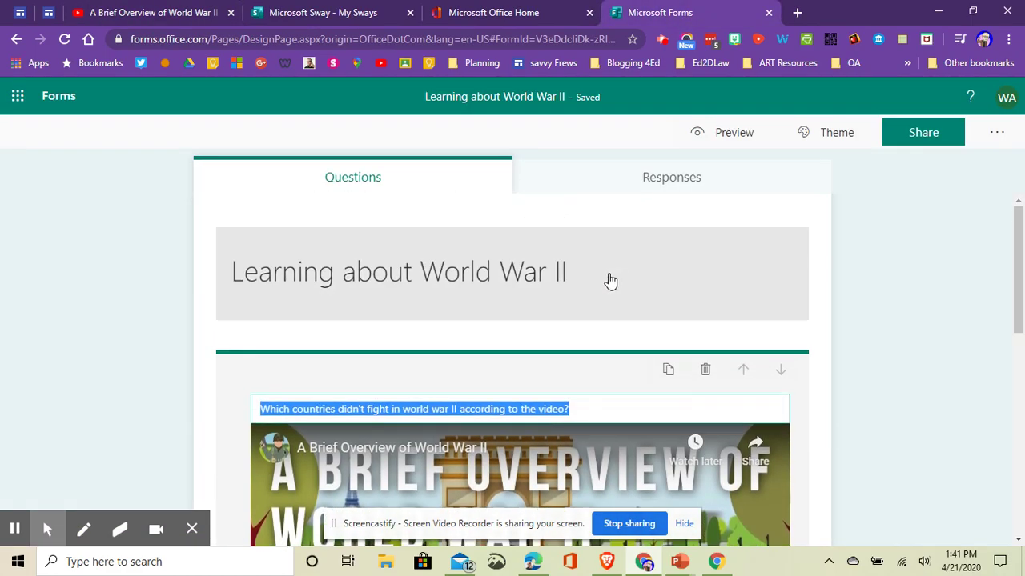
{"action": "left_click", "coordinate": [715, 136]}
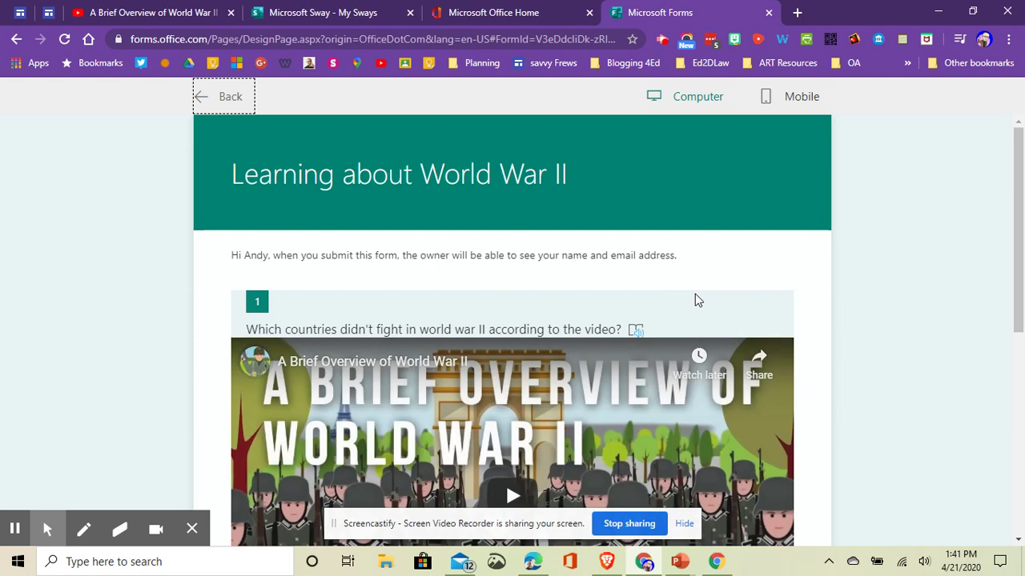
{"action": "scroll", "coordinate": [443, 197], "scroll_direction": "down", "scroll_amount": 2}
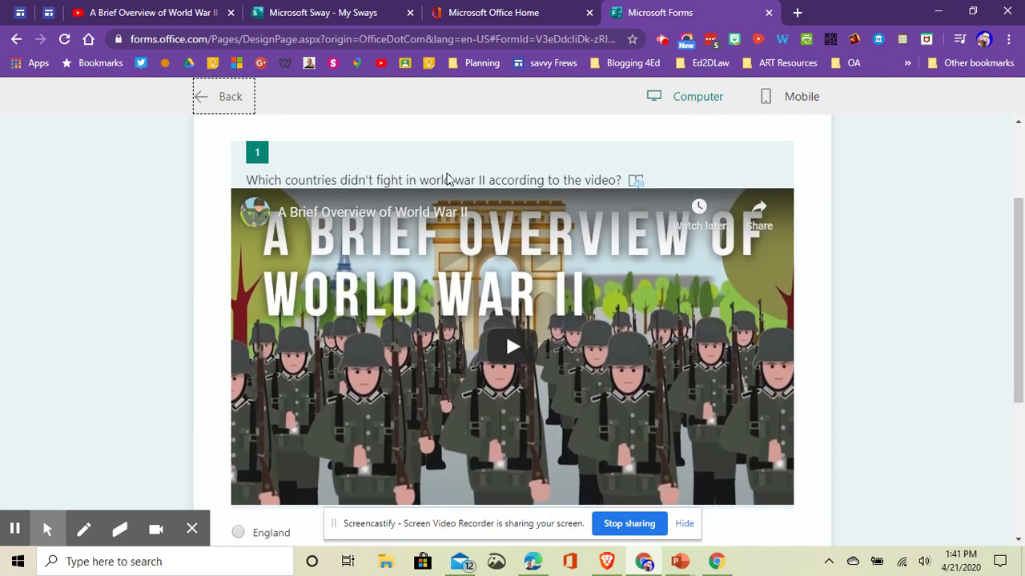
{"action": "scroll", "coordinate": [448, 178], "scroll_direction": "up", "scroll_amount": 2}
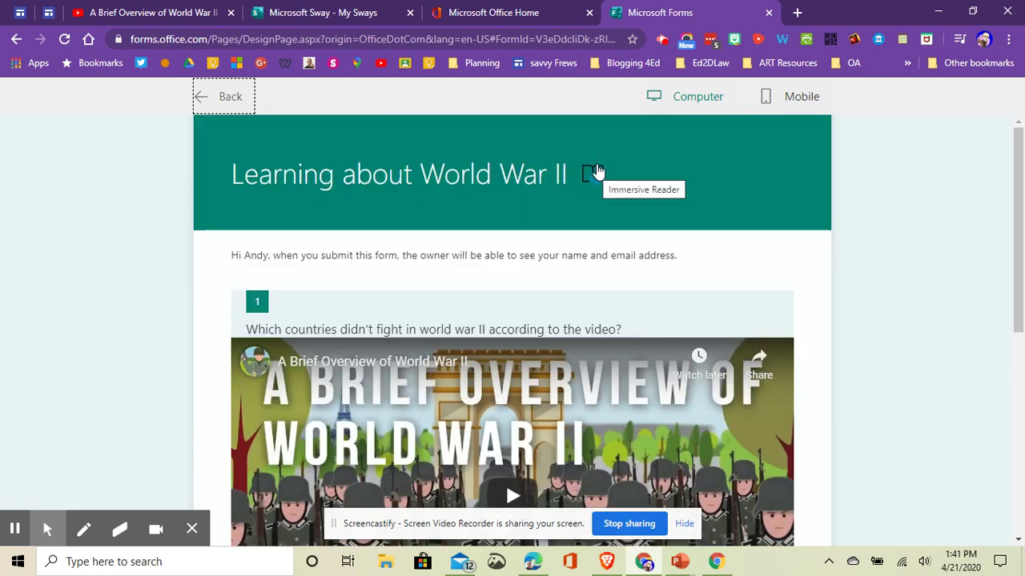
{"action": "scroll", "coordinate": [598, 181], "scroll_direction": "down", "scroll_amount": 5}
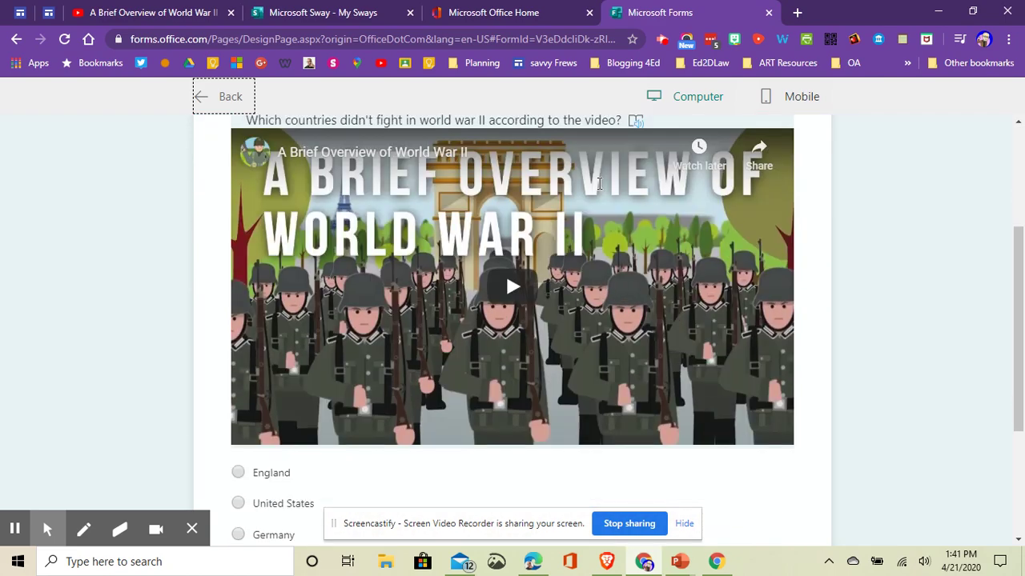
{"action": "scroll", "coordinate": [580, 259], "scroll_direction": "up", "scroll_amount": 2}
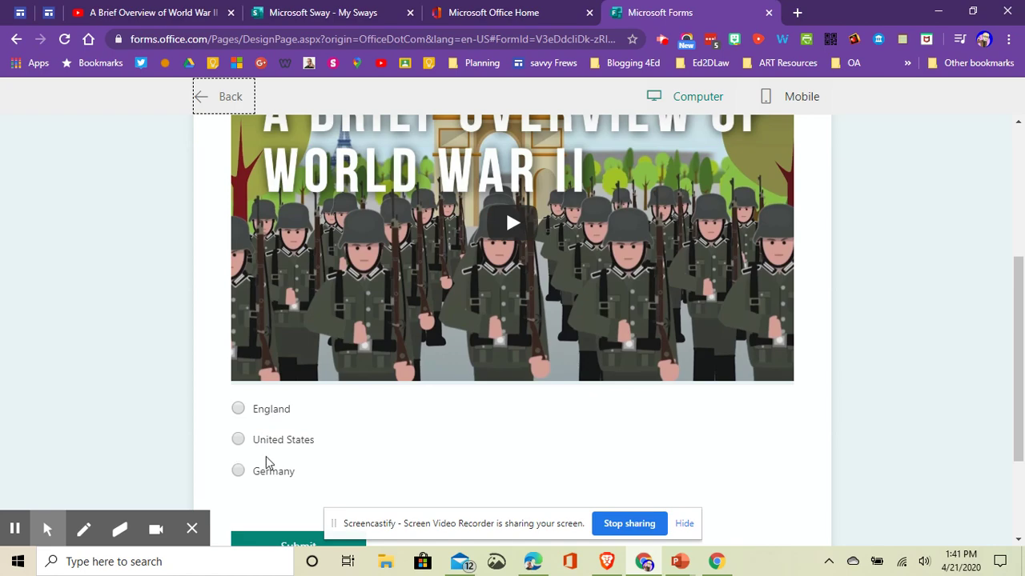
{"action": "scroll", "coordinate": [448, 395], "scroll_direction": "down", "scroll_amount": 2}
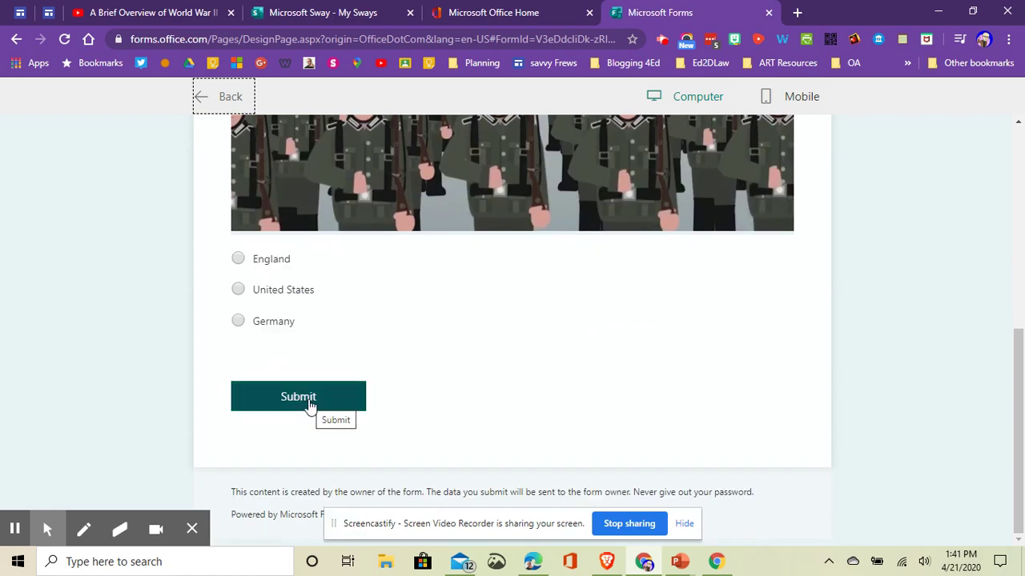
{"action": "scroll", "coordinate": [667, 328], "scroll_direction": "up", "scroll_amount": 5}
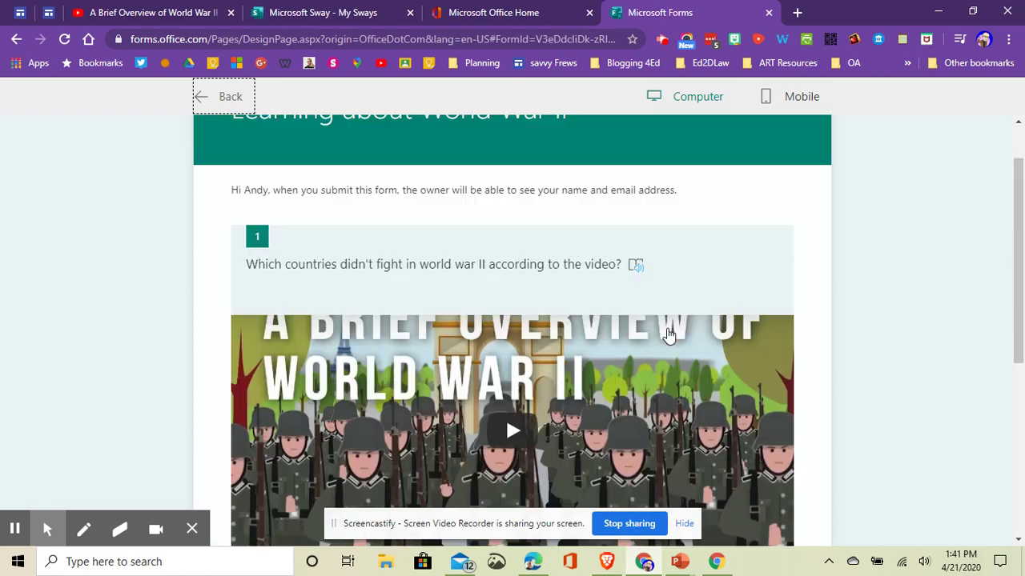
Preview the form in mobile view and look through its question and embedded video.
{"action": "left_click", "coordinate": [801, 97]}
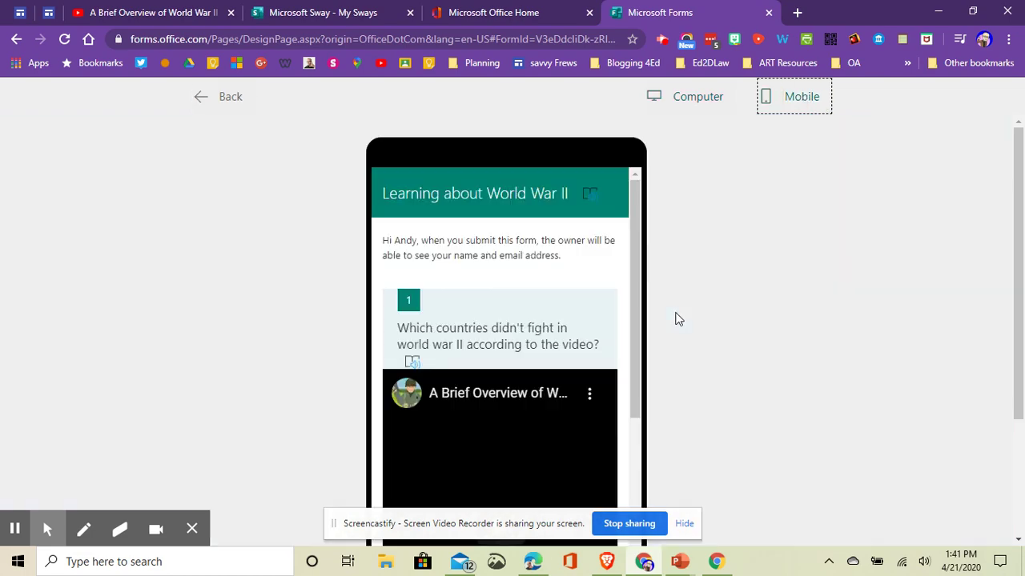
{"action": "scroll", "coordinate": [541, 303], "scroll_direction": "down", "scroll_amount": 1}
{"action": "scroll", "coordinate": [541, 303], "scroll_direction": "down", "scroll_amount": 3}
{"action": "scroll", "coordinate": [542, 301], "scroll_direction": "up", "scroll_amount": 4}
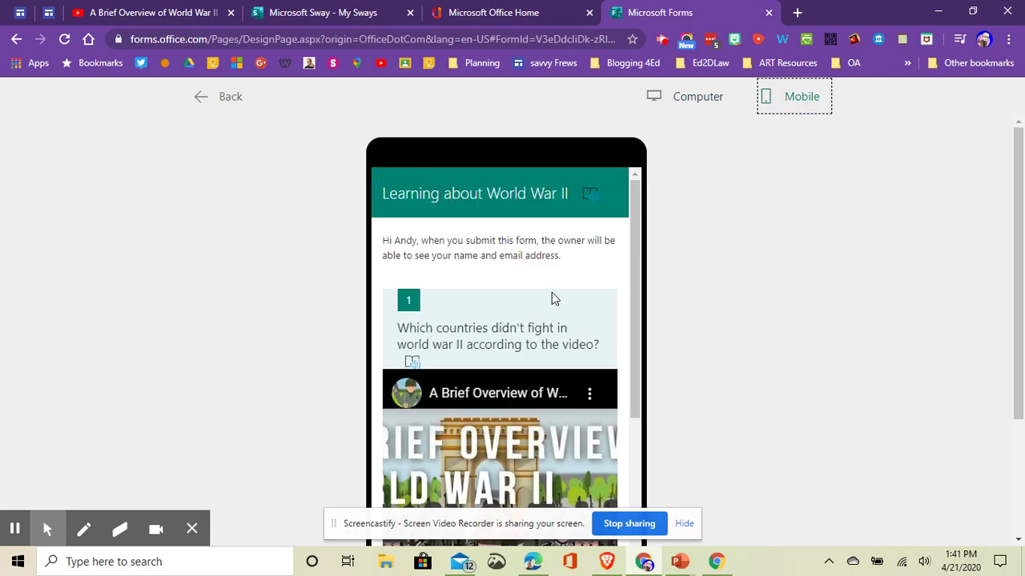